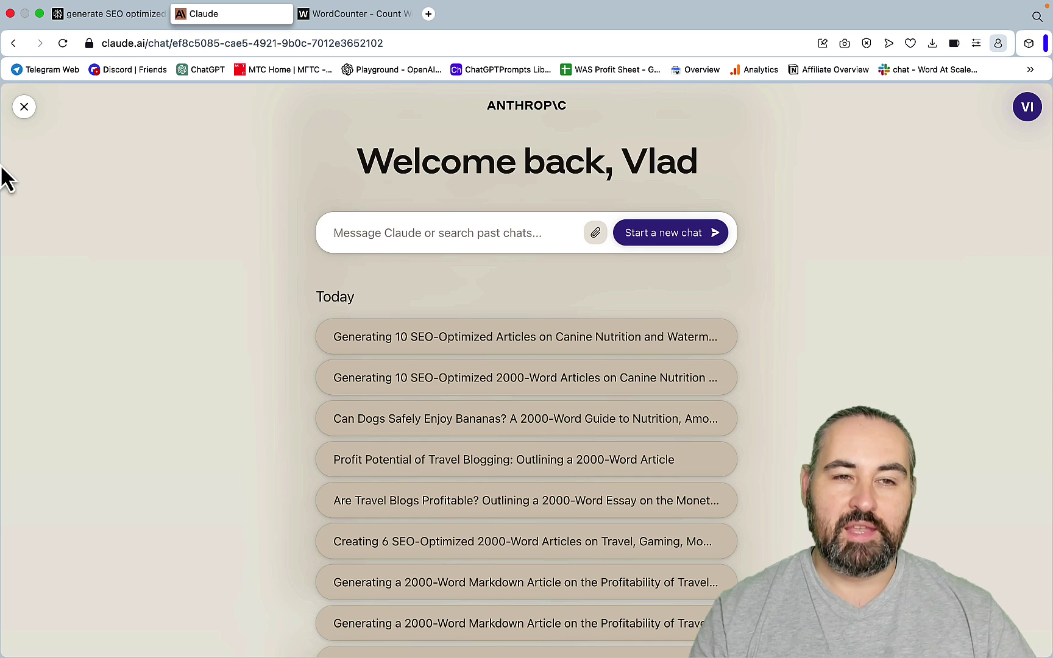
# In a new Perplexity thread, request SEO outlines numbered I–X for ten 'Can dogs eat…' articles.
pyautogui.click(102, 15)
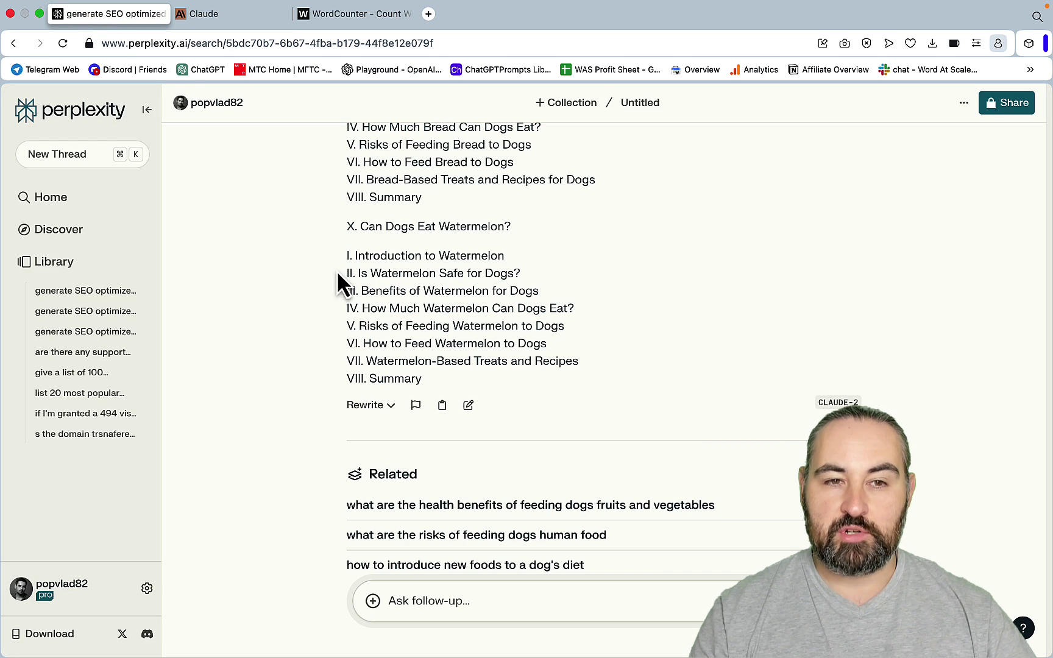
pyautogui.click(91, 157)
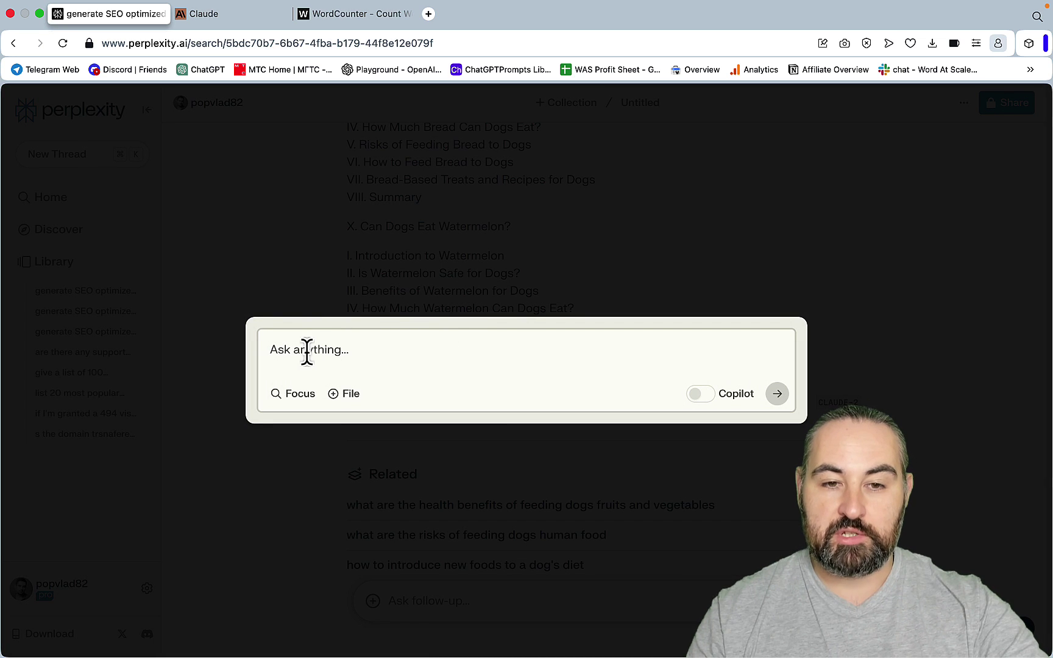
pyautogui.write('generate SEO optimized outlines for the below articles using roman letters I to X  Can dogs eat bananas Can dogs eat longan Can dogs eat pizzas Can dogs eat nachos Can dogs eat mandarins Can dog eat chocolate Can dogs eat oysters Can dogs eat cheese Can dogs eat bread Can dogs eat watermelon')
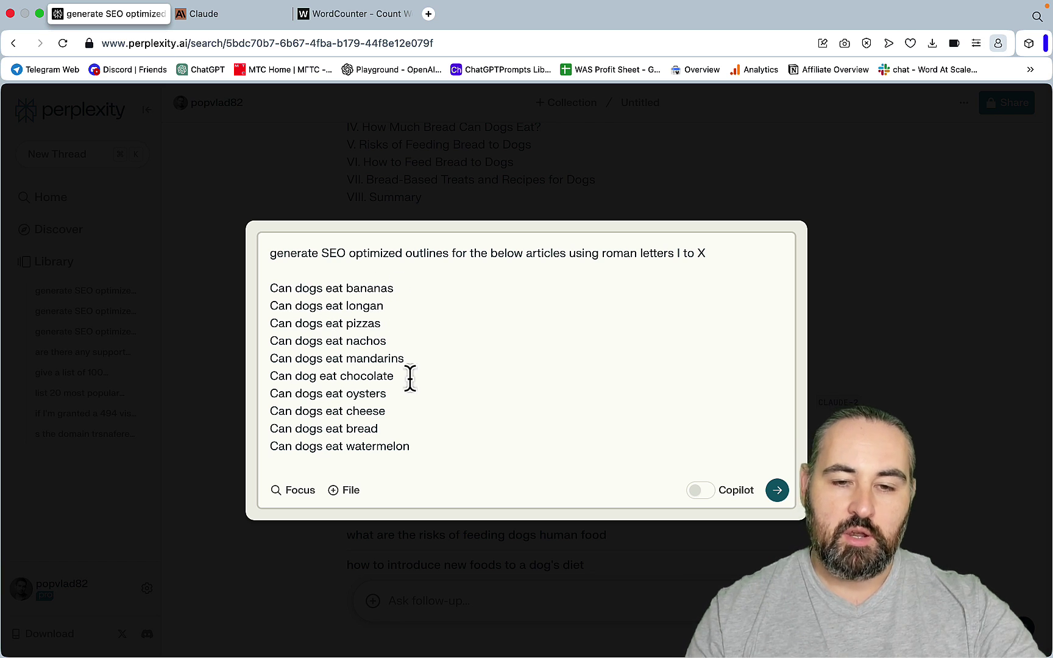
pyautogui.press('Return')
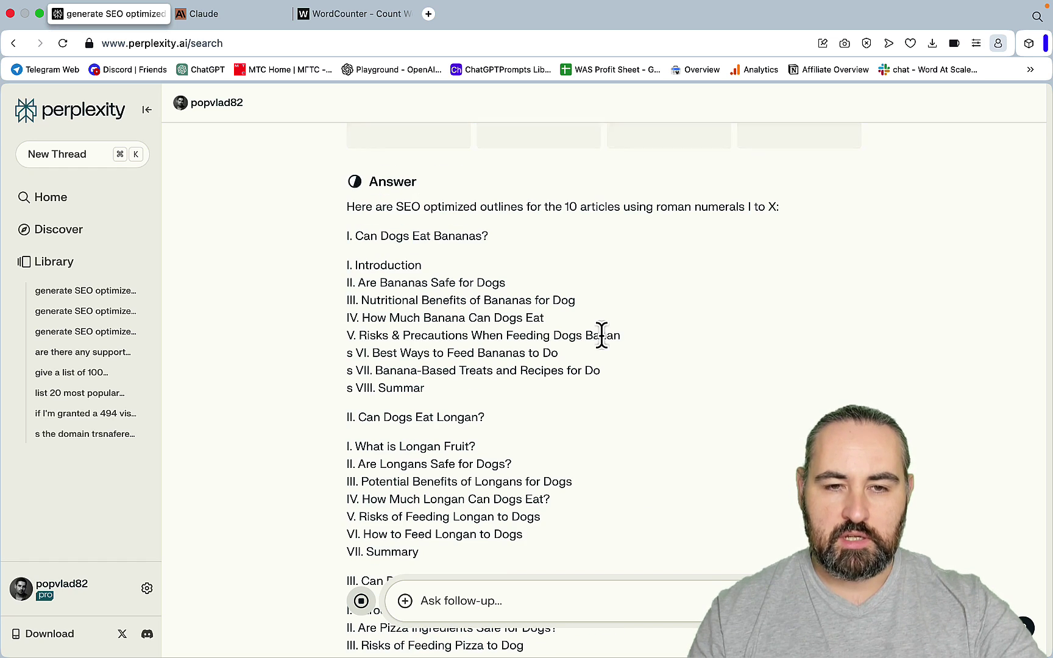
# Follow Perplexity's streaming answer down through all ten outlines to 'Can Dogs Eat Watermelon?' (X).
pyautogui.scroll(5, 592, 389)
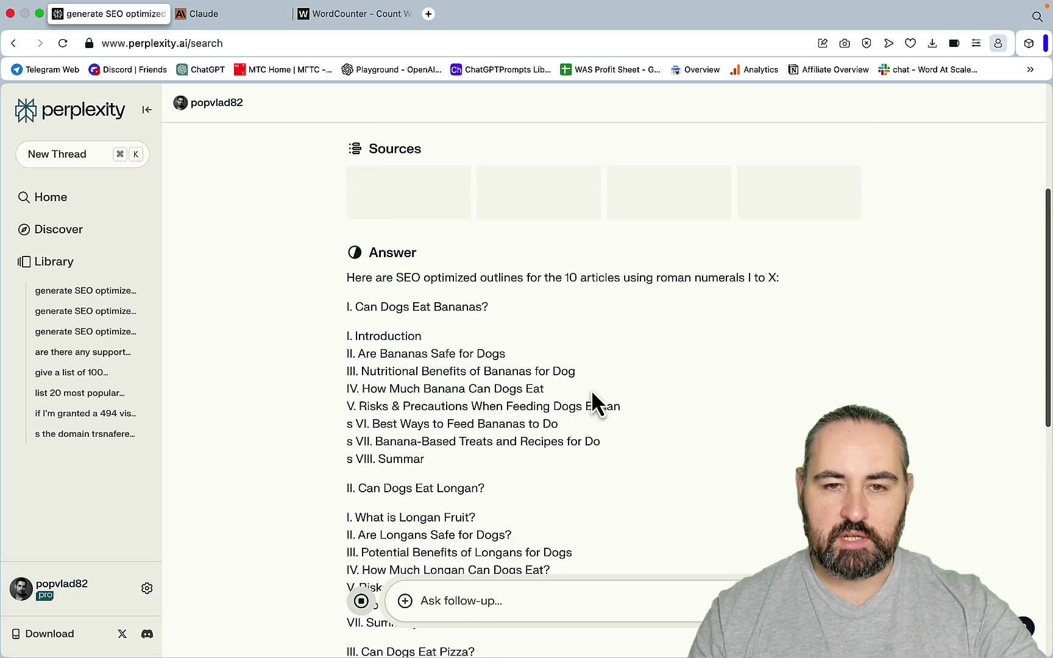
pyautogui.scroll(-5, 591, 389)
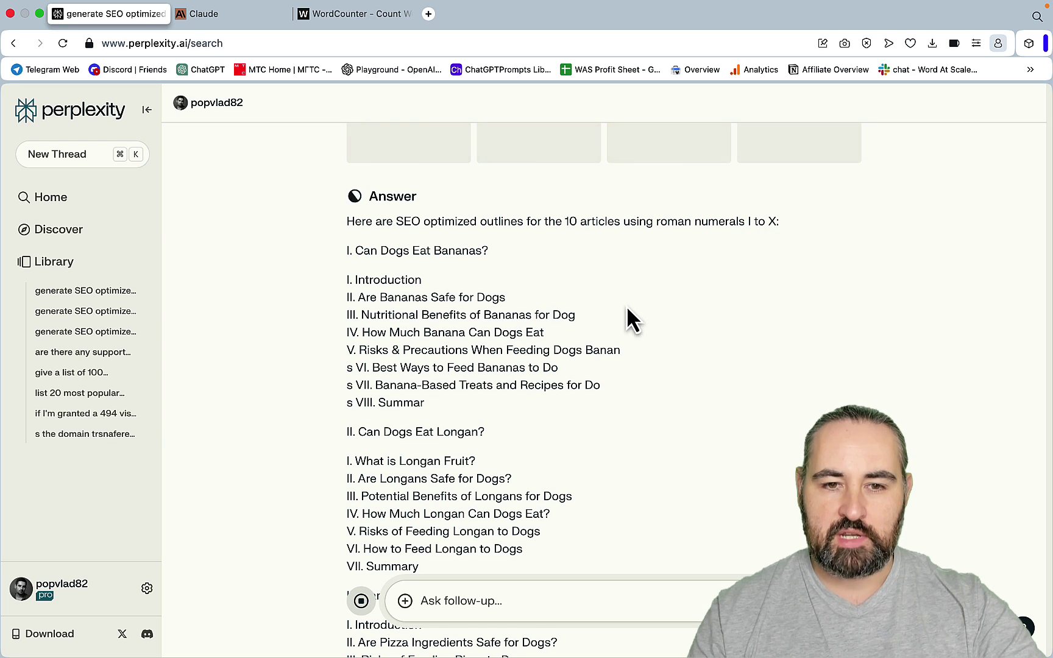
pyautogui.scroll(-2, 626, 305)
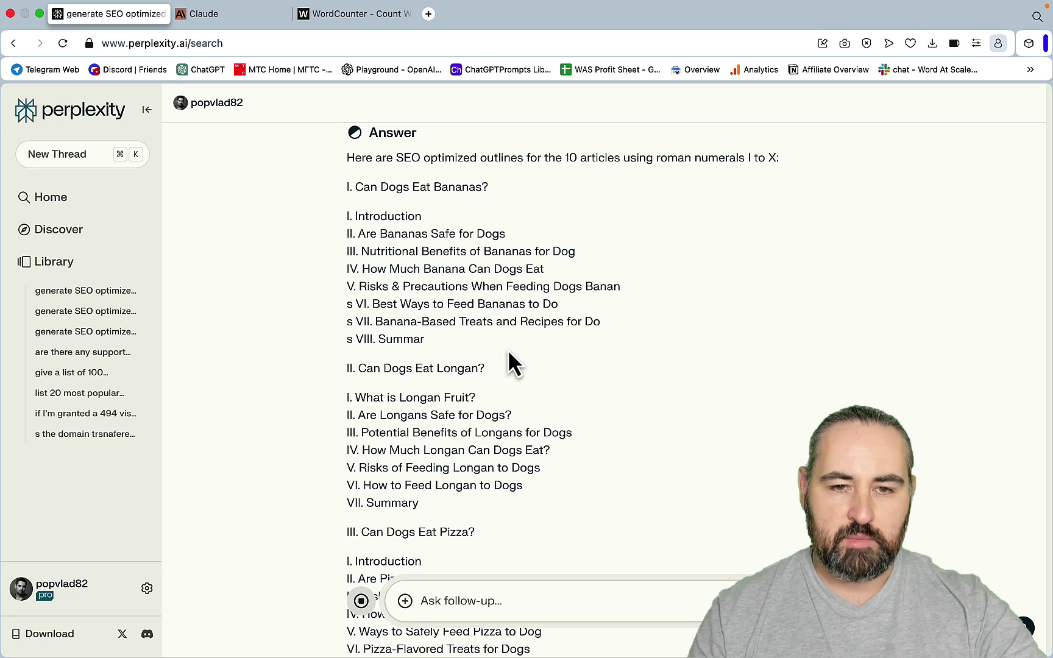
pyautogui.scroll(-15, 495, 332)
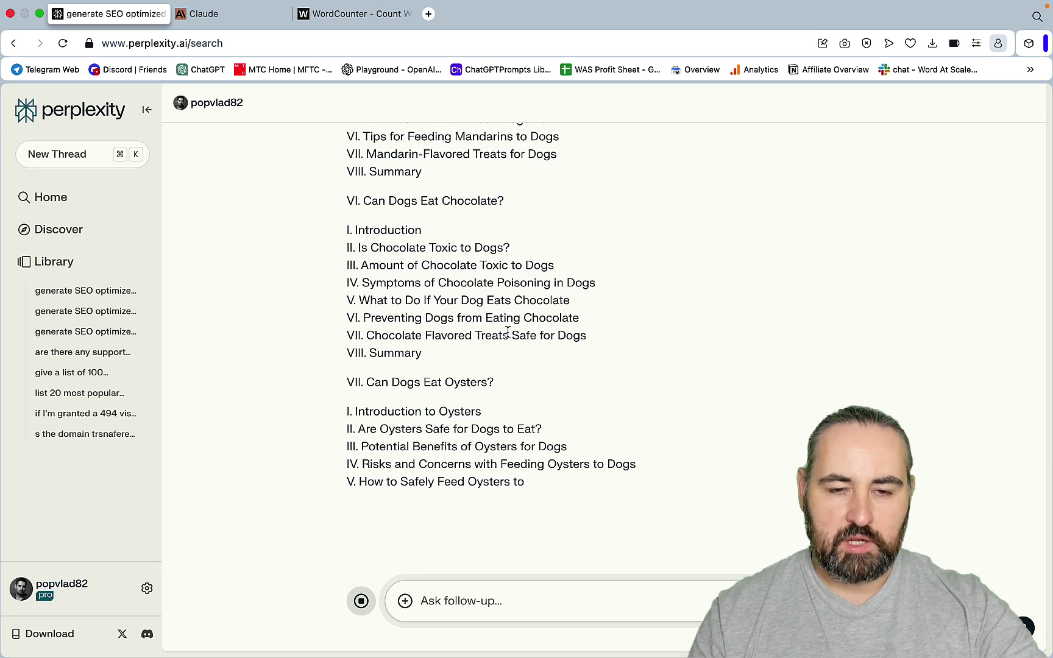
pyautogui.scroll(-4, 524, 395)
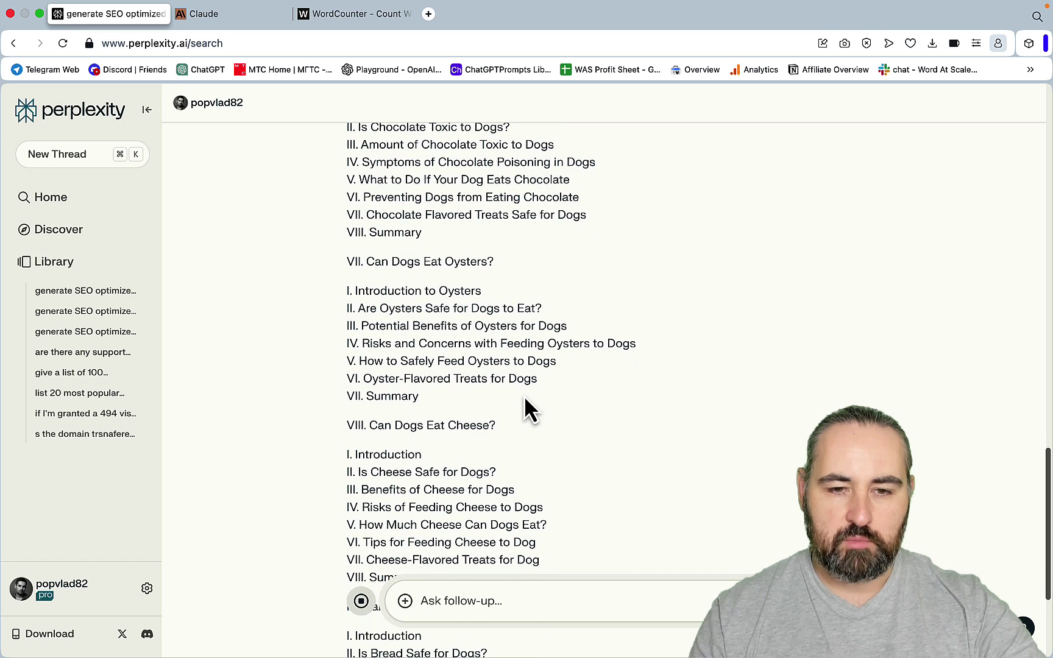
pyautogui.scroll(-10, 524, 396)
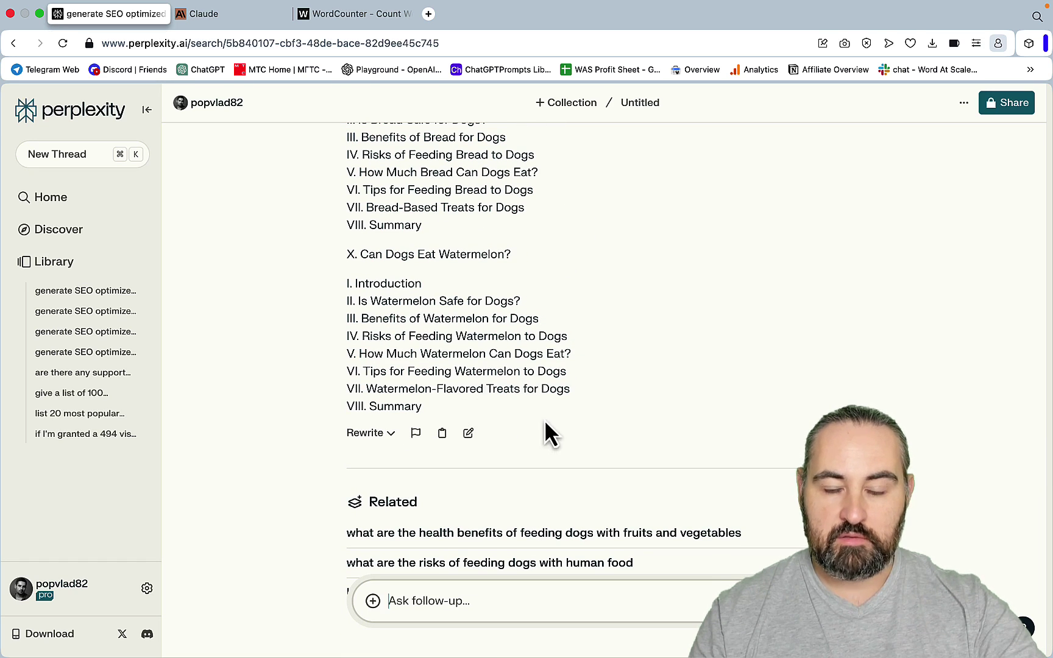
# Copy the outline answer into a new blank Word document and delete its introductory line.
pyautogui.click(443, 434)
pyautogui.click(744, 627)
pyautogui.click(259, 163)
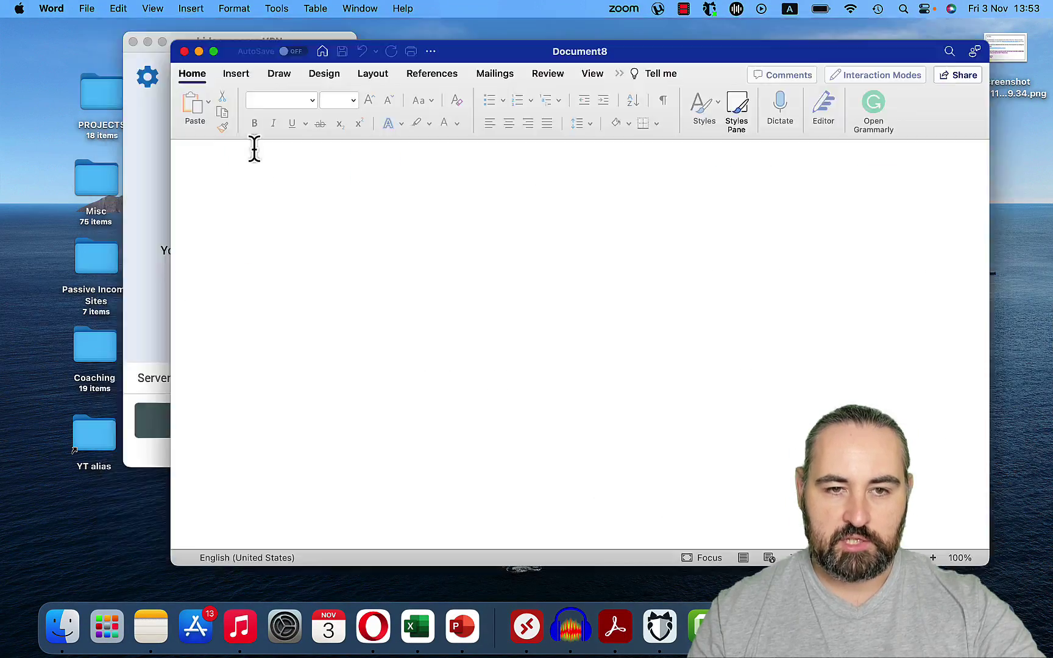
pyautogui.press('super+v')
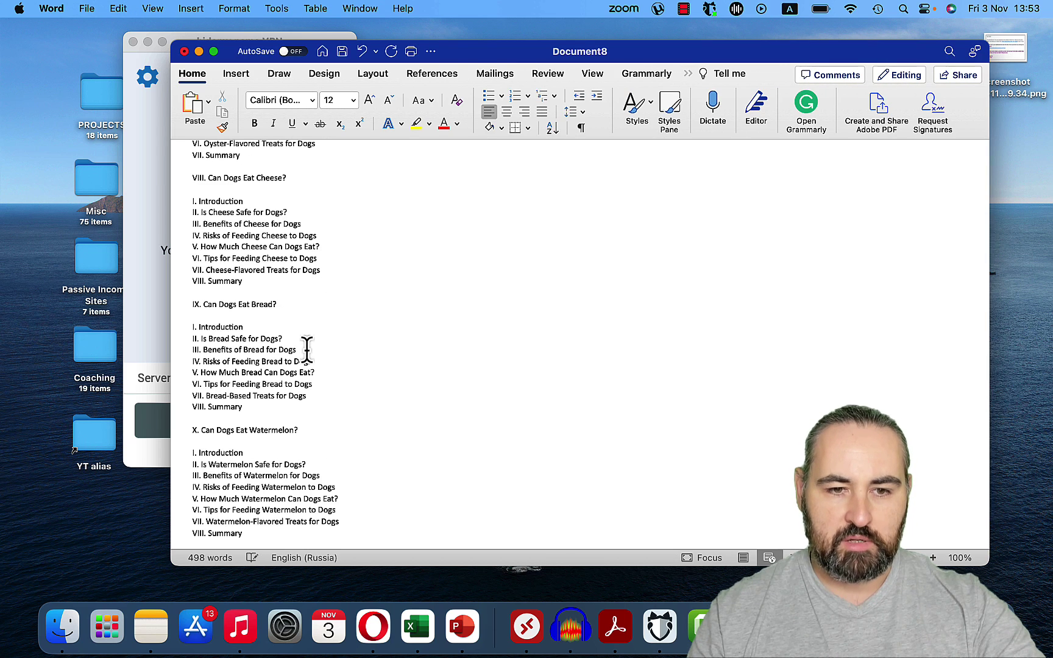
pyautogui.scroll(15, 304, 348)
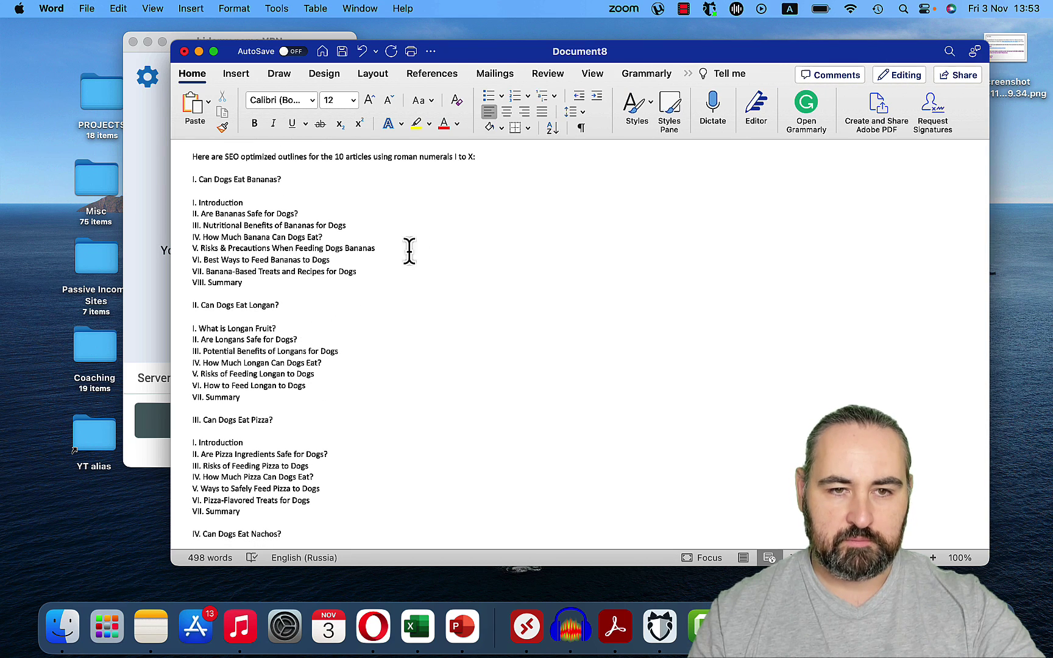
pyautogui.moveTo(517, 157); pyautogui.dragTo(193, 153)
pyautogui.press('BackSpace')
pyautogui.press('Delete')
# Save the Word document as 'Articles'.
pyautogui.click(87, 8)
pyautogui.click(113, 135)
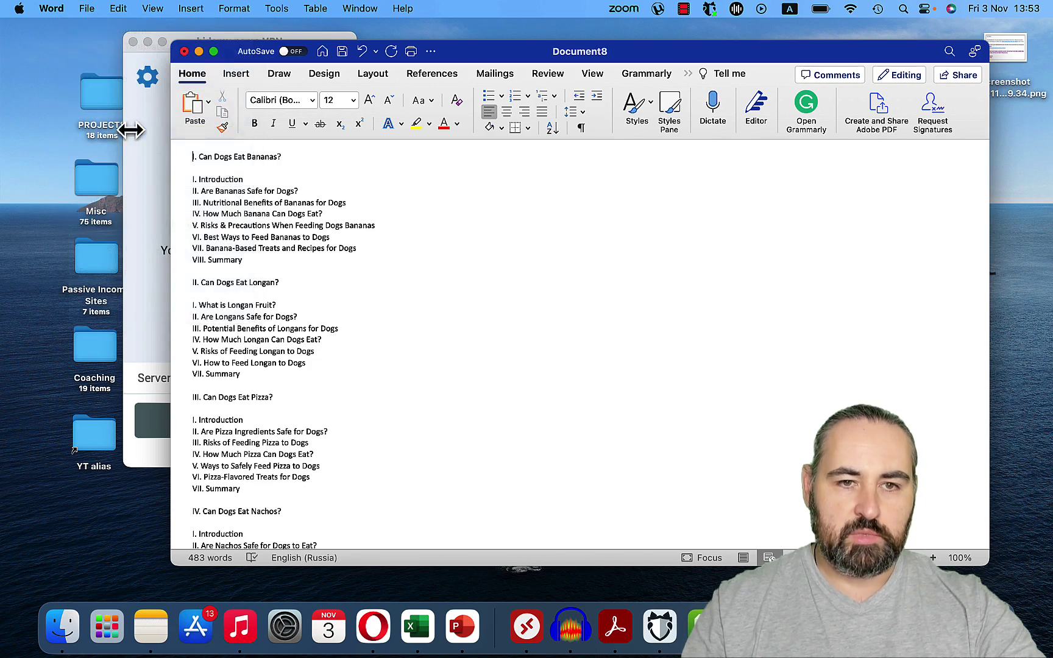
pyautogui.write('Articles.docx')
pyautogui.click(808, 444)
# Attach Articles.docx to a new message in Claude.
pyautogui.press('super+Tab')
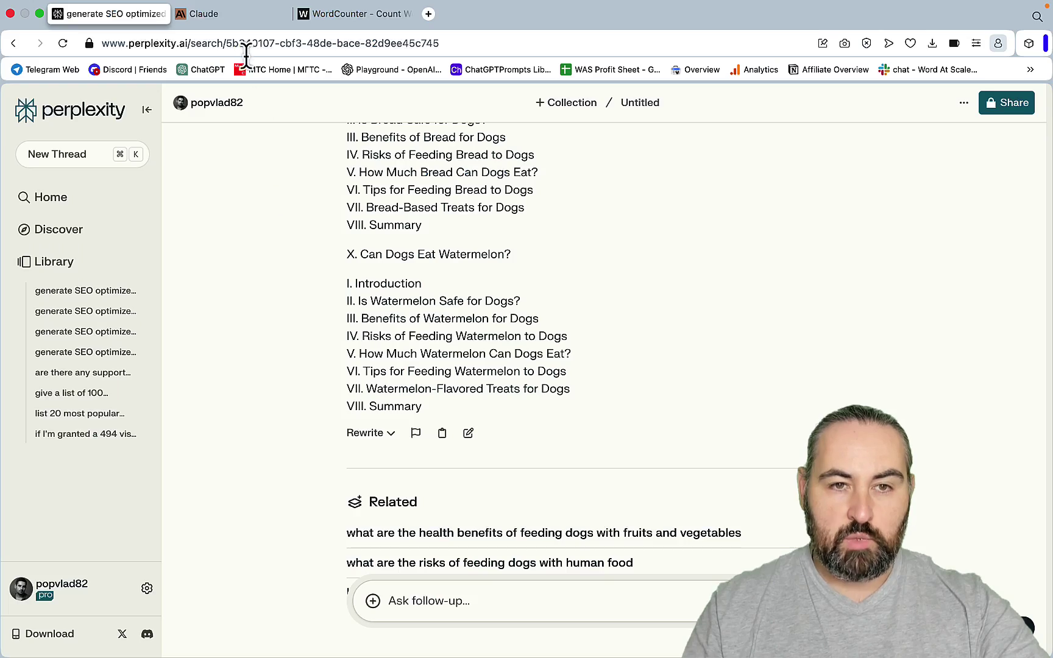
pyautogui.click(233, 18)
pyautogui.click(592, 232)
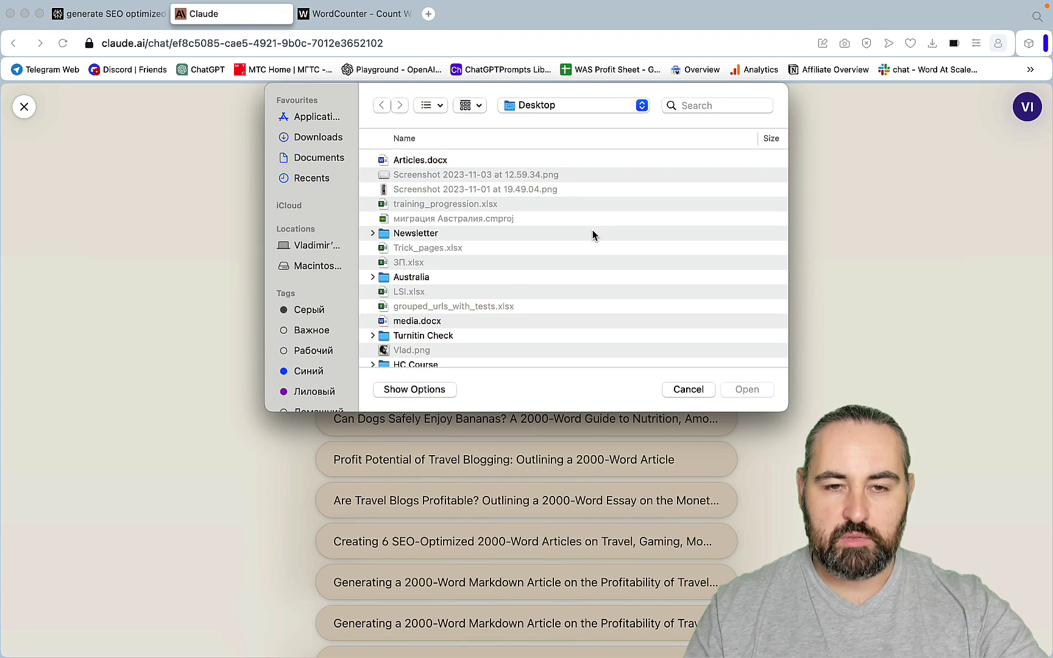
pyautogui.click(395, 162)
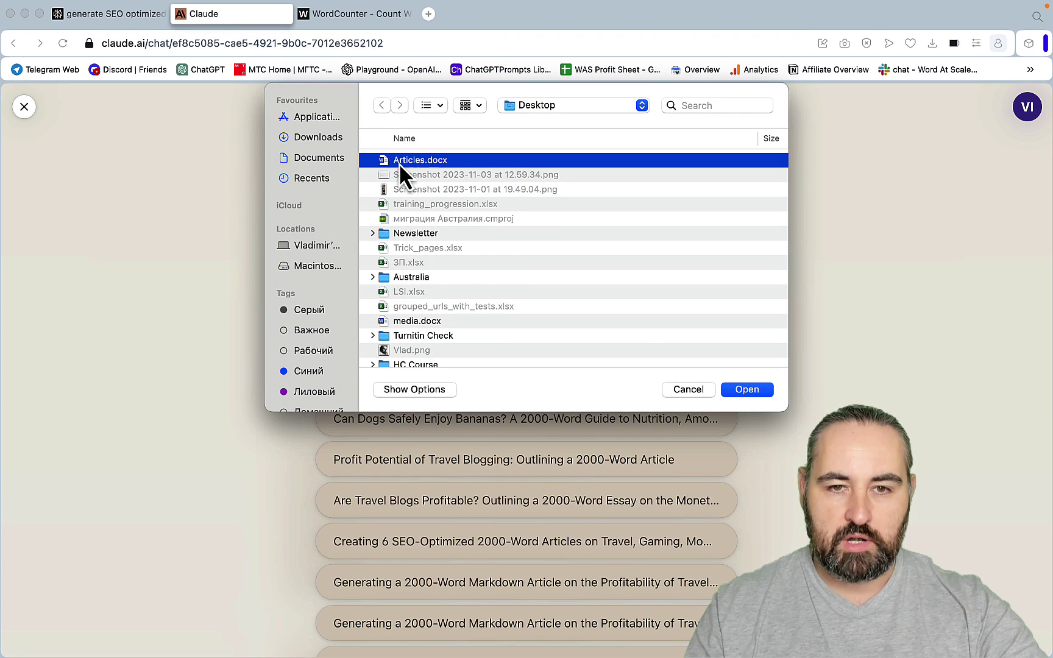
pyautogui.click(749, 390)
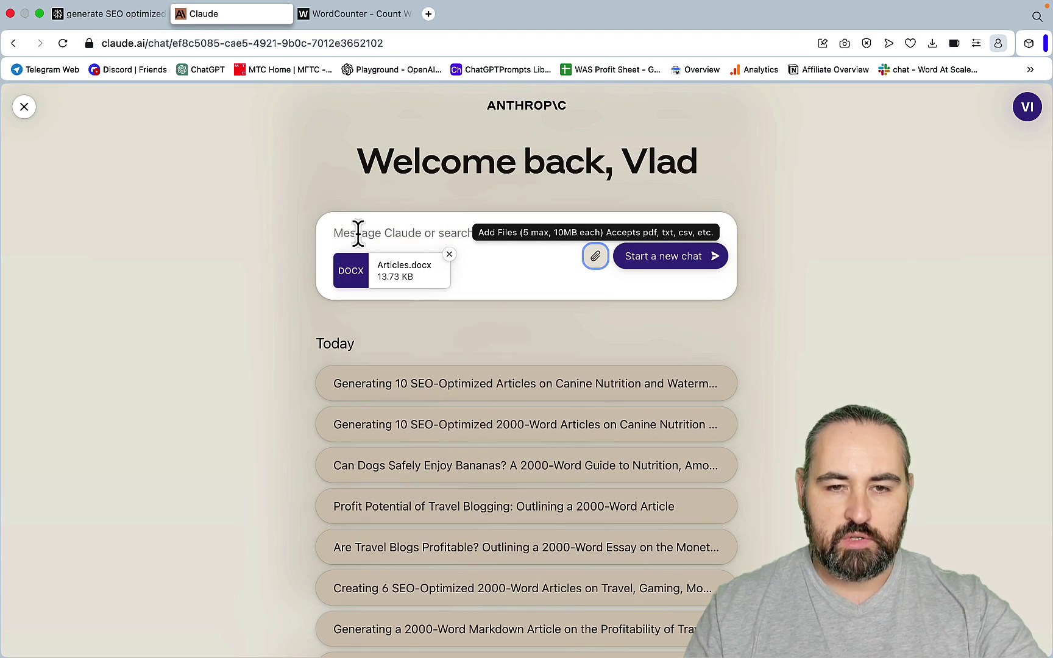
# Paste the ten-step prompt asking for a 2000-word markdown article per outline, and review it.
pyautogui.press('super+v')
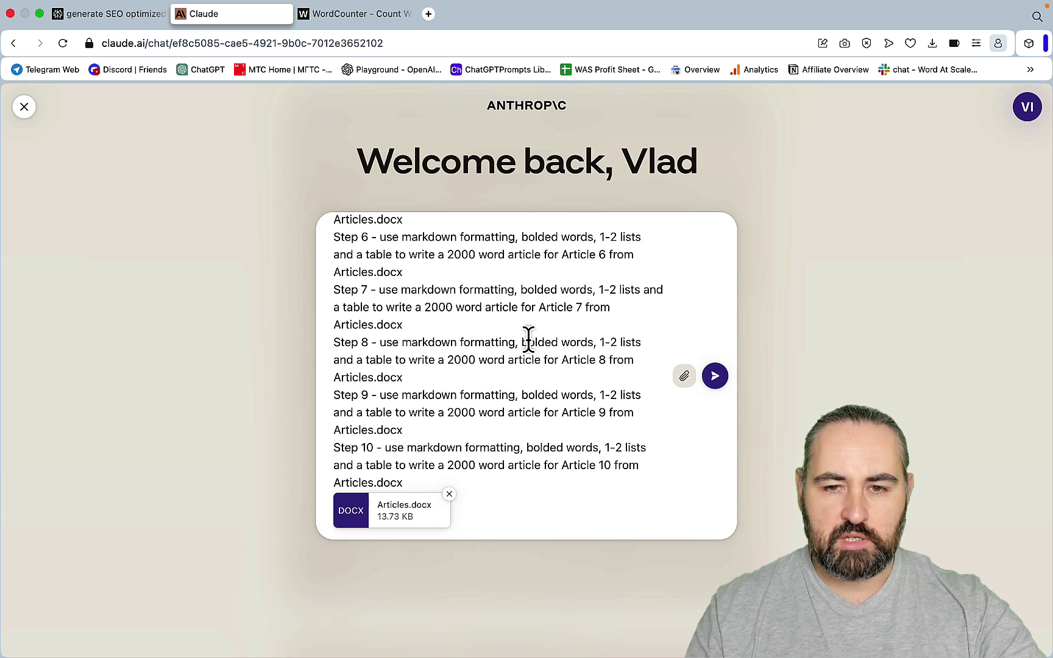
pyautogui.scroll(10, 526, 339)
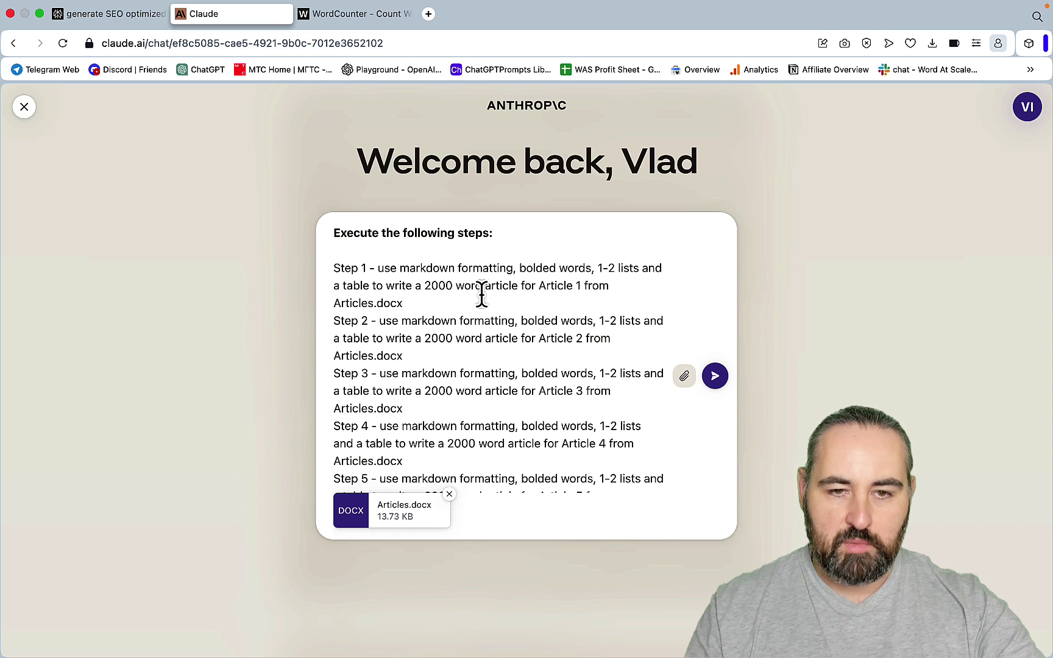
pyautogui.scroll(-4, 444, 315)
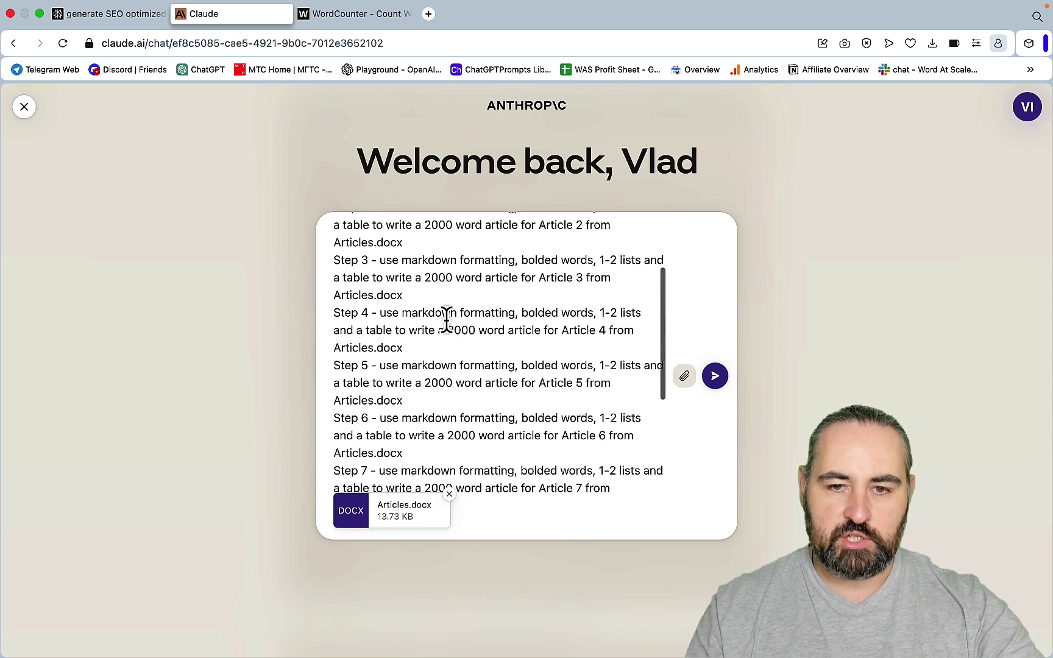
pyautogui.scroll(-7, 447, 319)
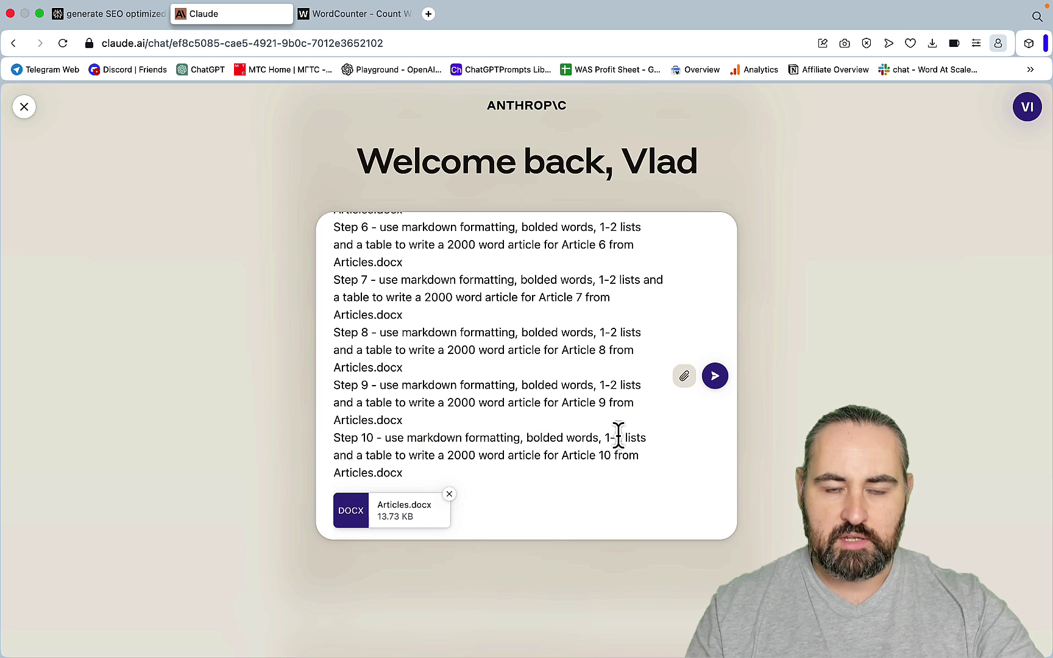
pyautogui.scroll(1, 590, 406)
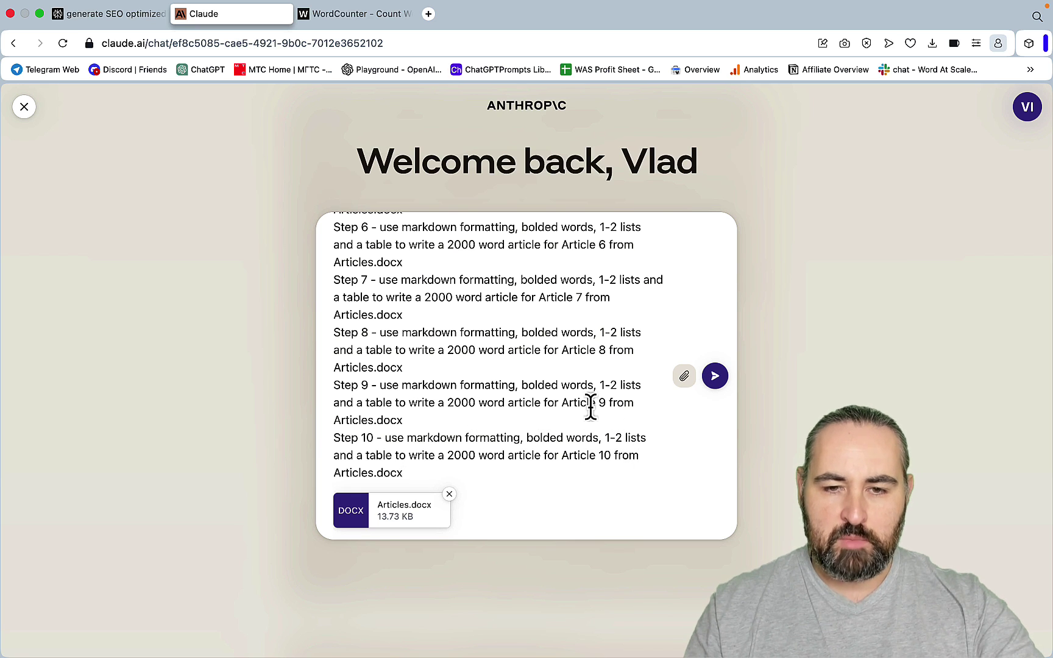
pyautogui.scroll(10, 591, 407)
pyautogui.scroll(-10, 590, 406)
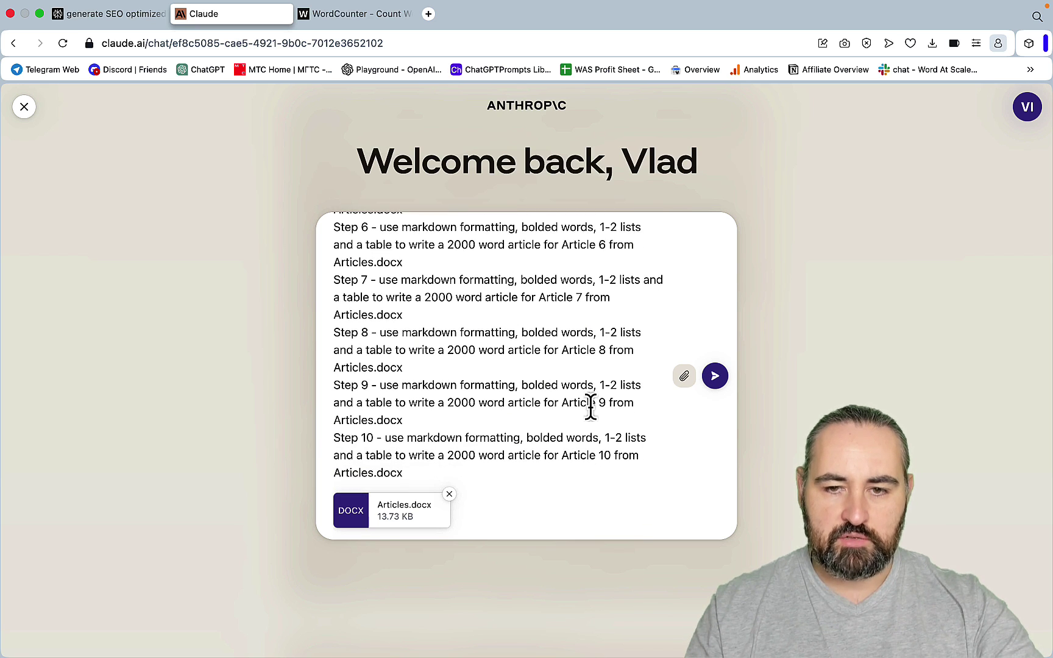
pyautogui.scroll(10, 590, 406)
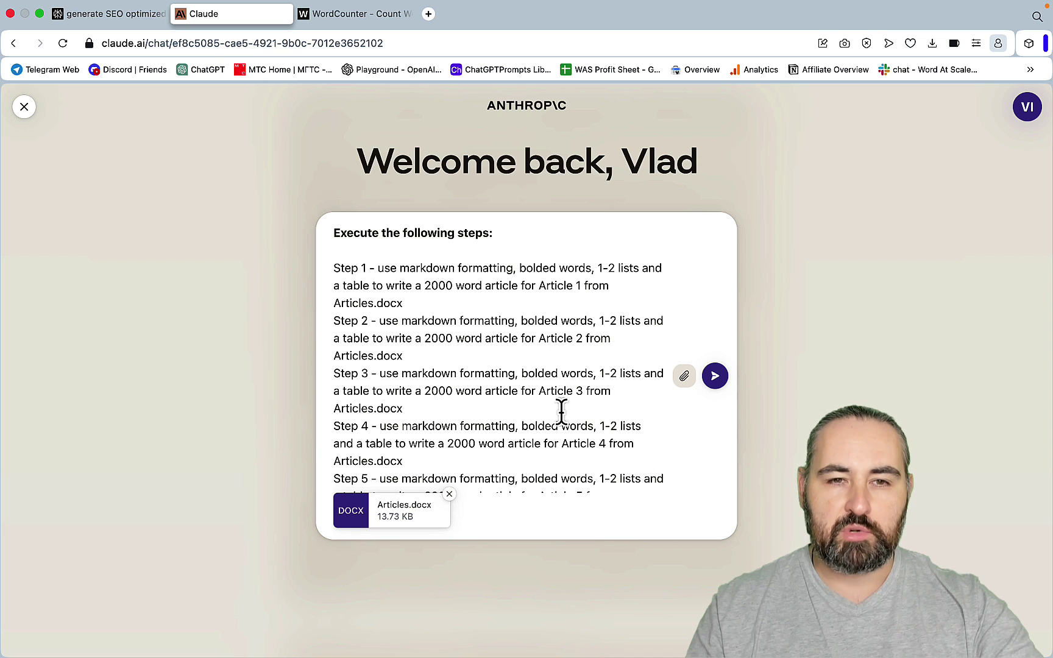
# Send the prompt to Claude, reopen Articles in Word at the Bananas outline, and return to Claude.
pyautogui.click(717, 379)
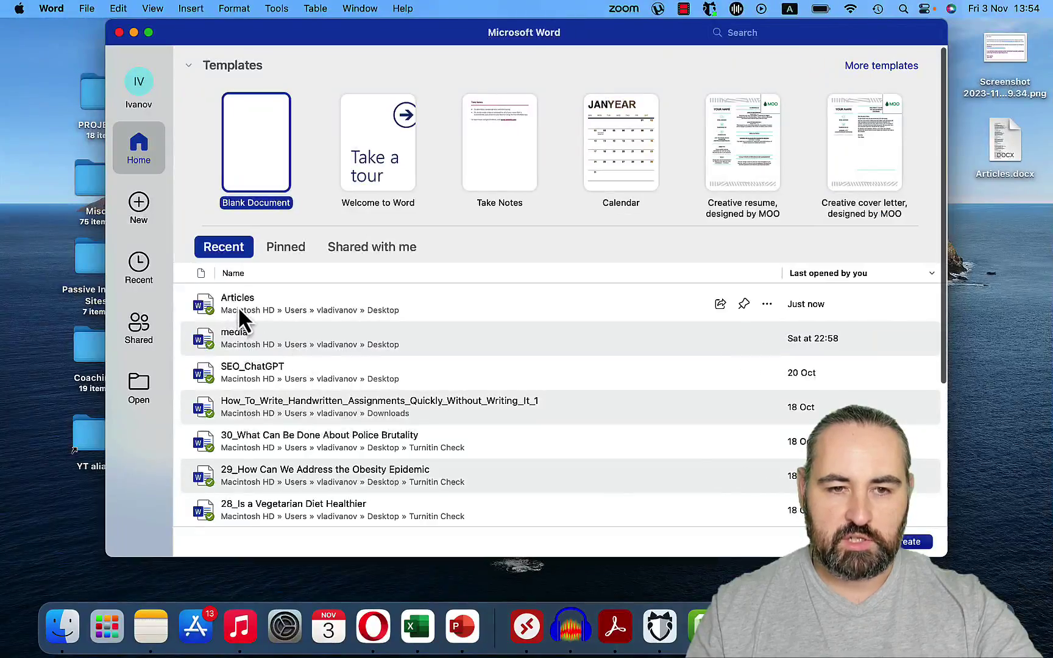
pyautogui.doubleClick(211, 304)
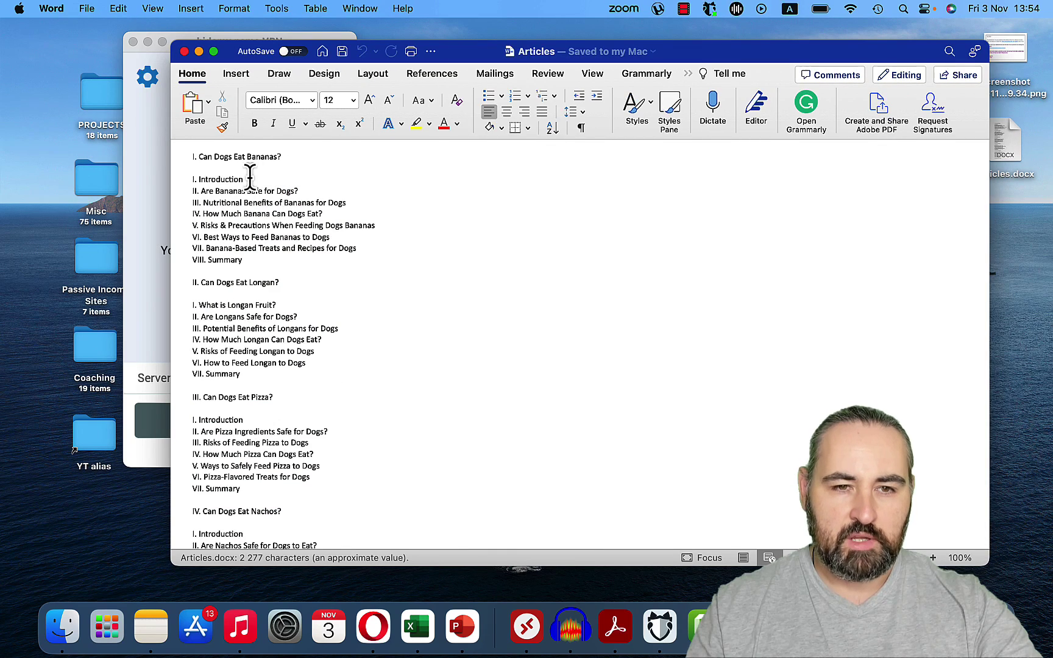
pyautogui.click(295, 181)
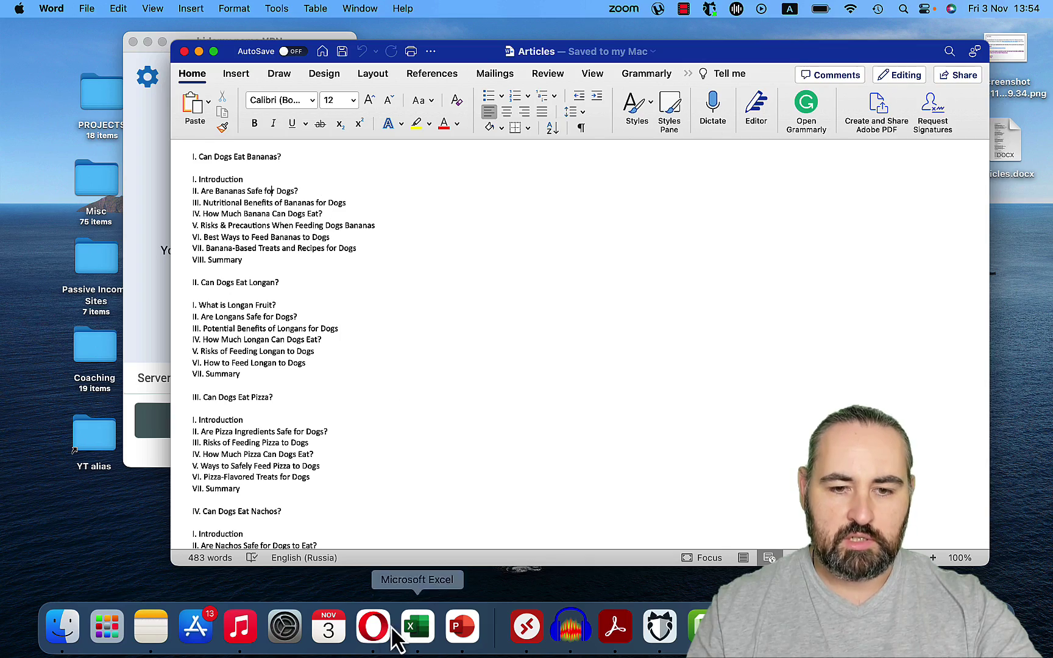
pyautogui.click(373, 626)
# Read Claude's bananas article, then highlight the Bananas outline's section lines in Word.
pyautogui.scroll(6, 556, 399)
pyautogui.scroll(-5, 433, 299)
pyautogui.scroll(-3, 430, 288)
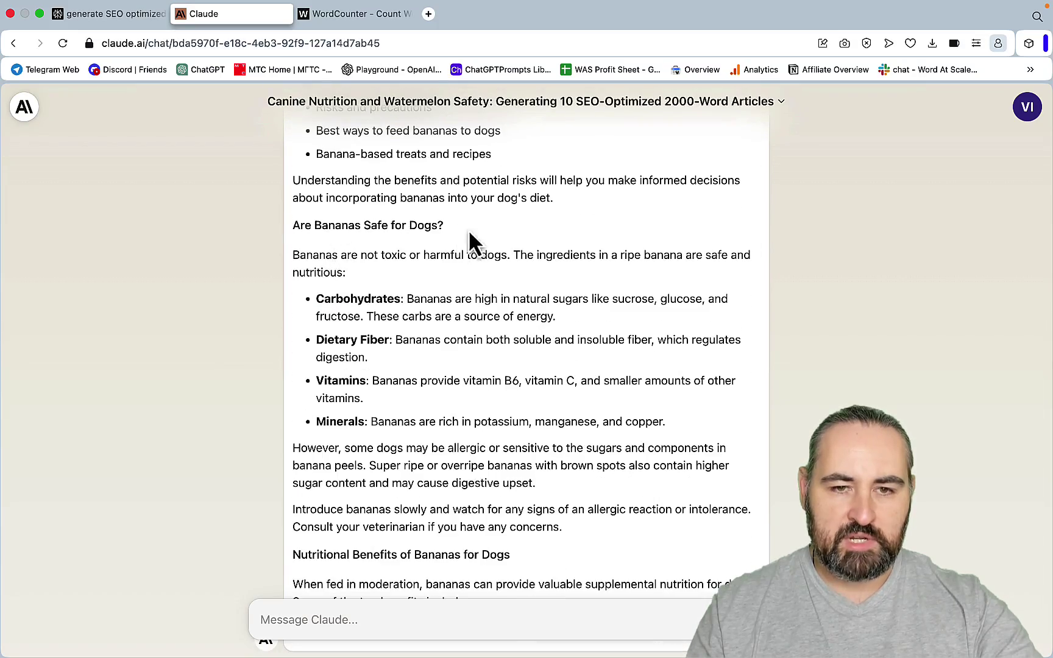
pyautogui.scroll(-3, 508, 256)
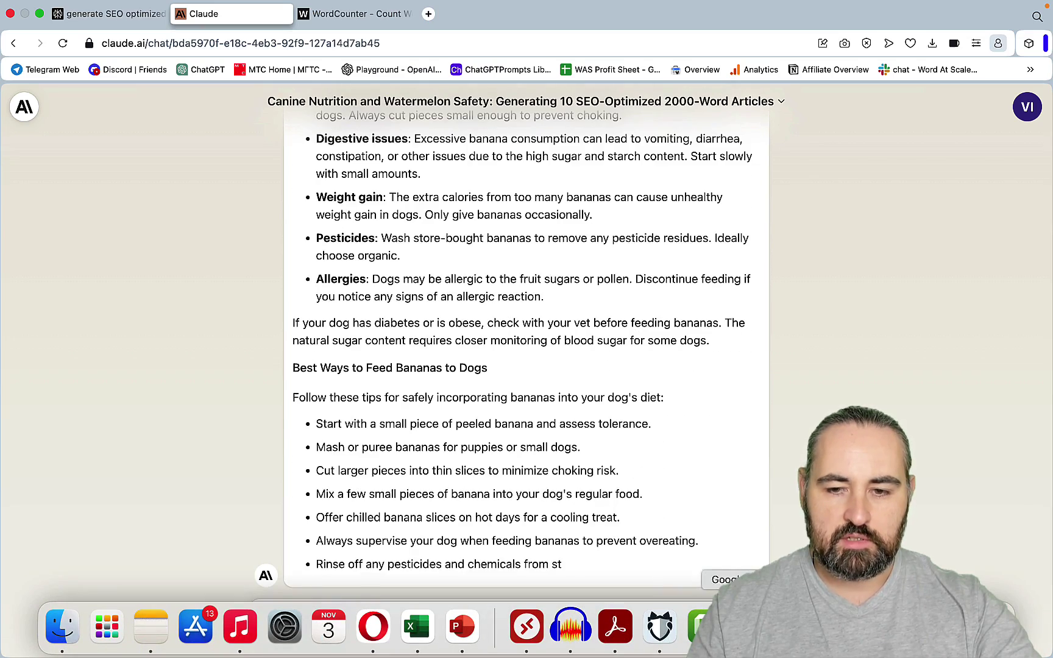
pyautogui.press('super+Tab')
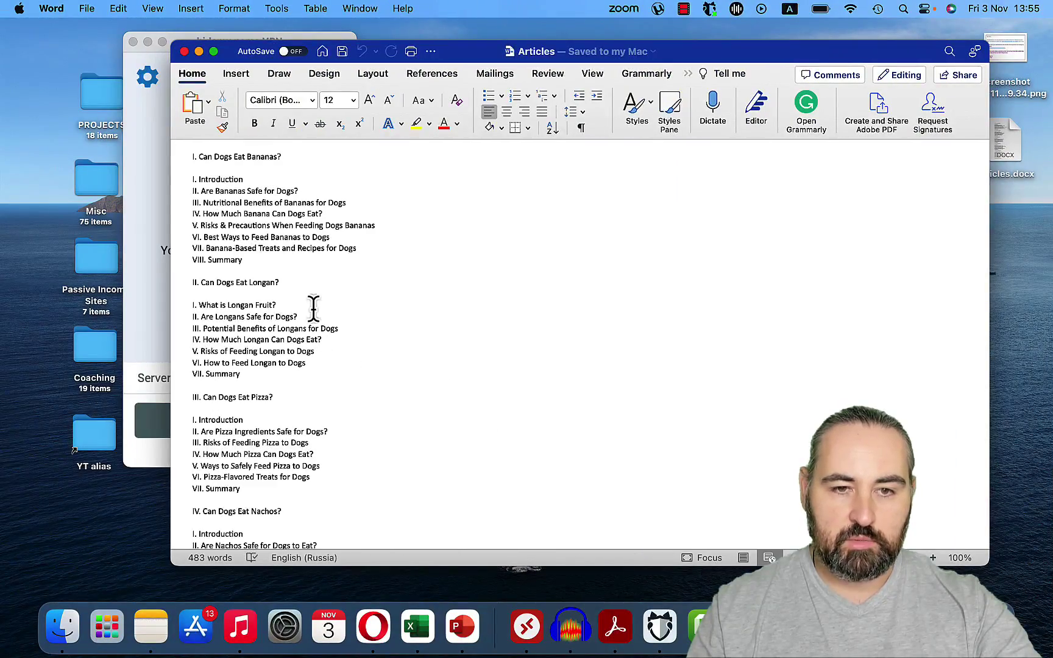
pyautogui.moveTo(371, 246); pyautogui.dragTo(223, 247)
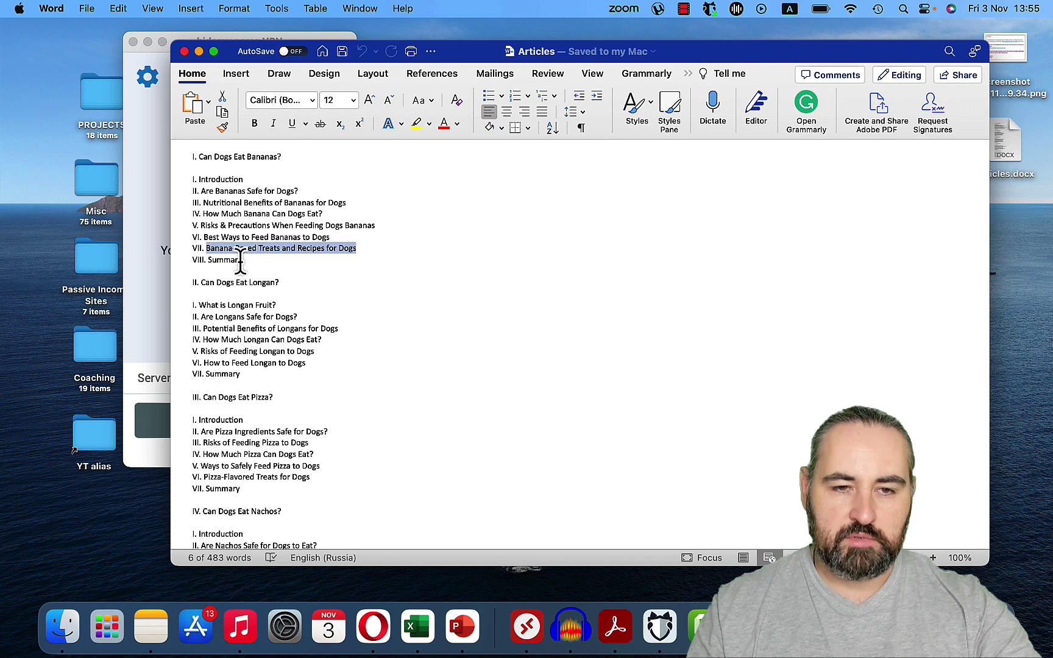
pyautogui.moveTo(245, 260); pyautogui.dragTo(187, 176)
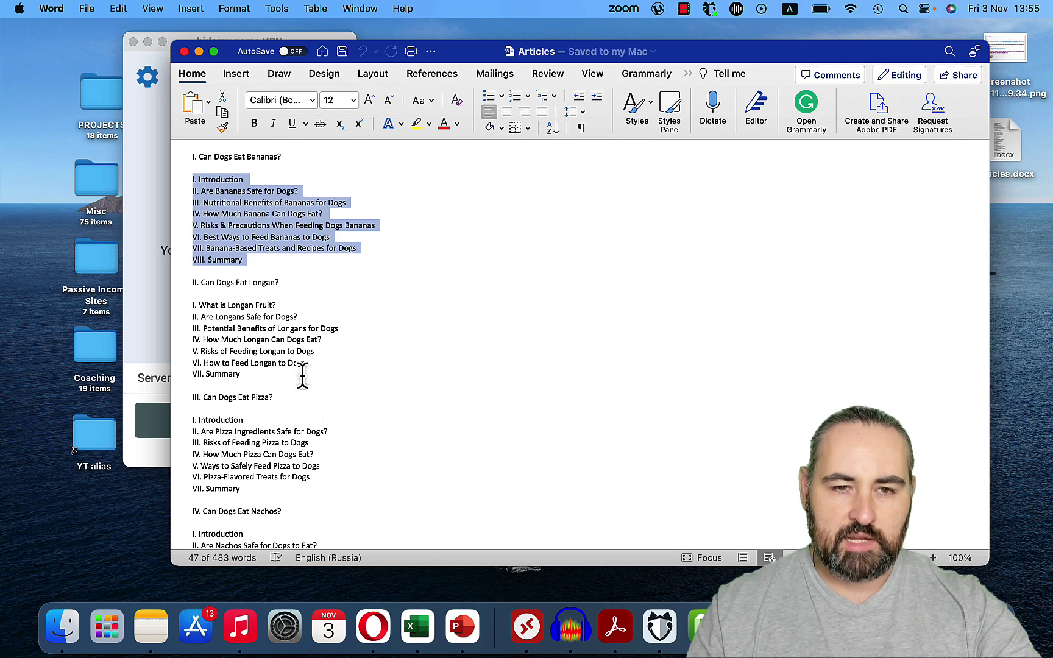
# Compare the bananas article in Claude against its Word outline.
pyautogui.click(373, 627)
pyautogui.scroll(2, 549, 329)
pyautogui.scroll(4, 543, 329)
pyautogui.scroll(-6, 526, 340)
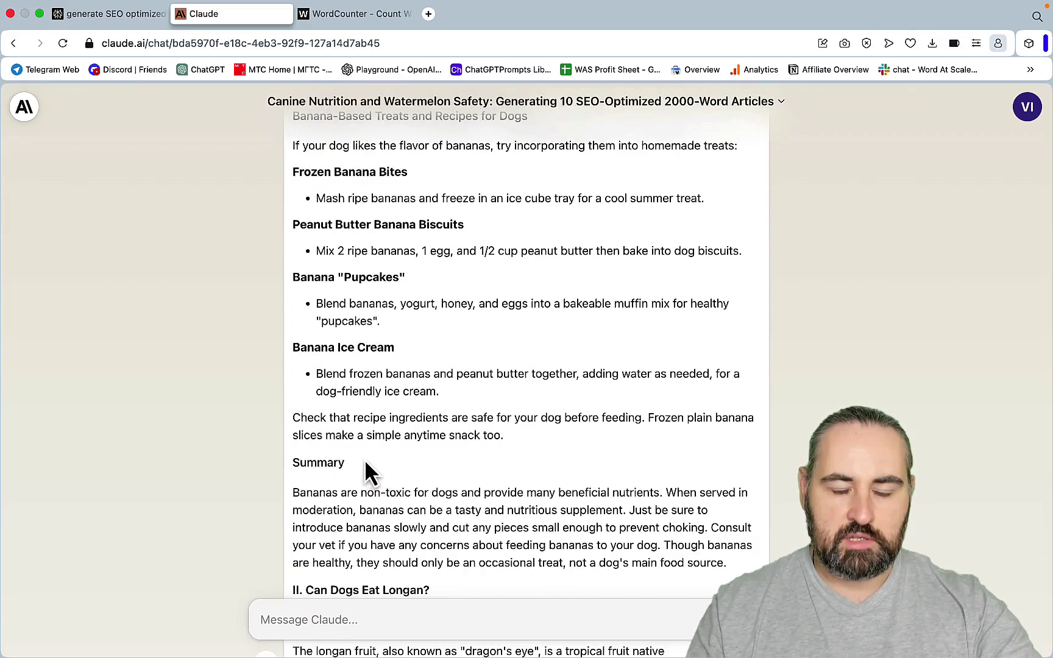
pyautogui.scroll(-1, 364, 463)
pyautogui.scroll(8, 497, 439)
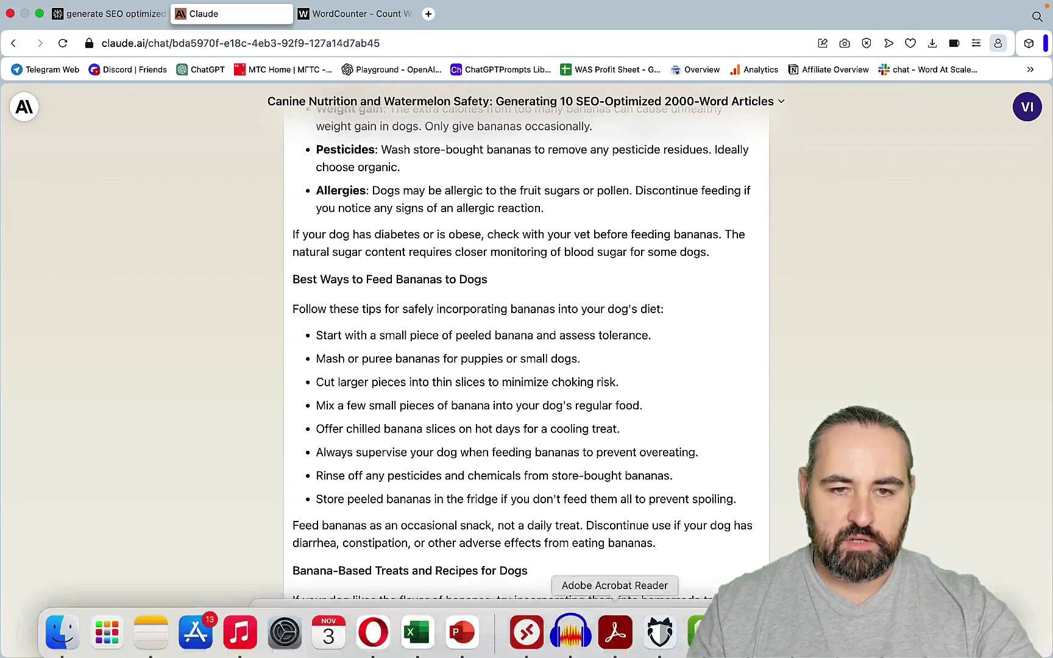
pyautogui.click(695, 626)
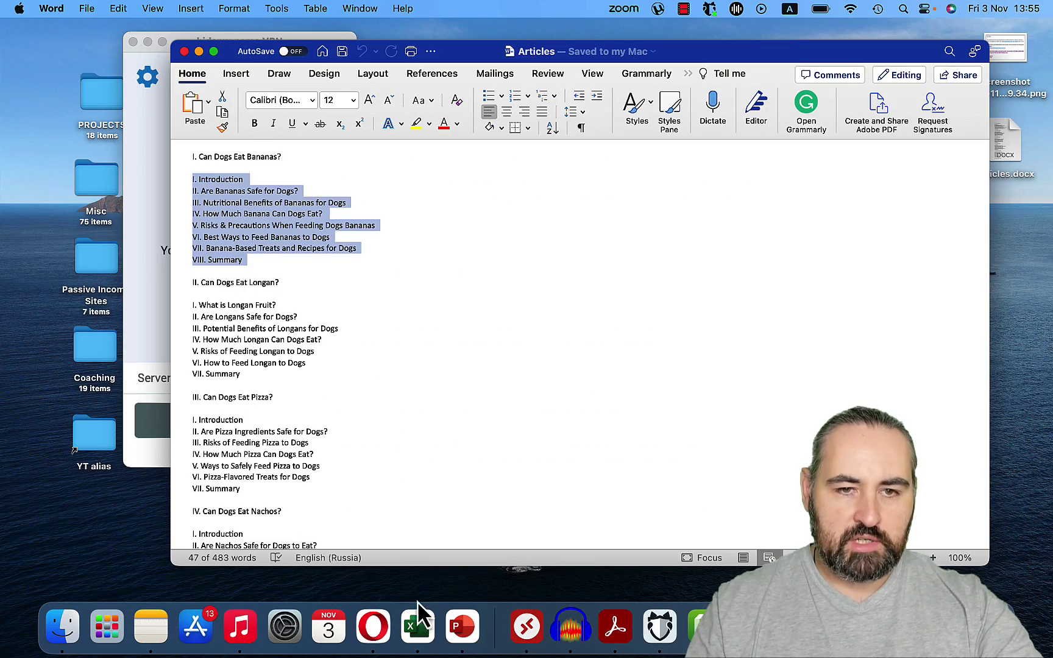
pyautogui.hotkey('ctrl', 'Right')
pyautogui.scroll(-3, 494, 359)
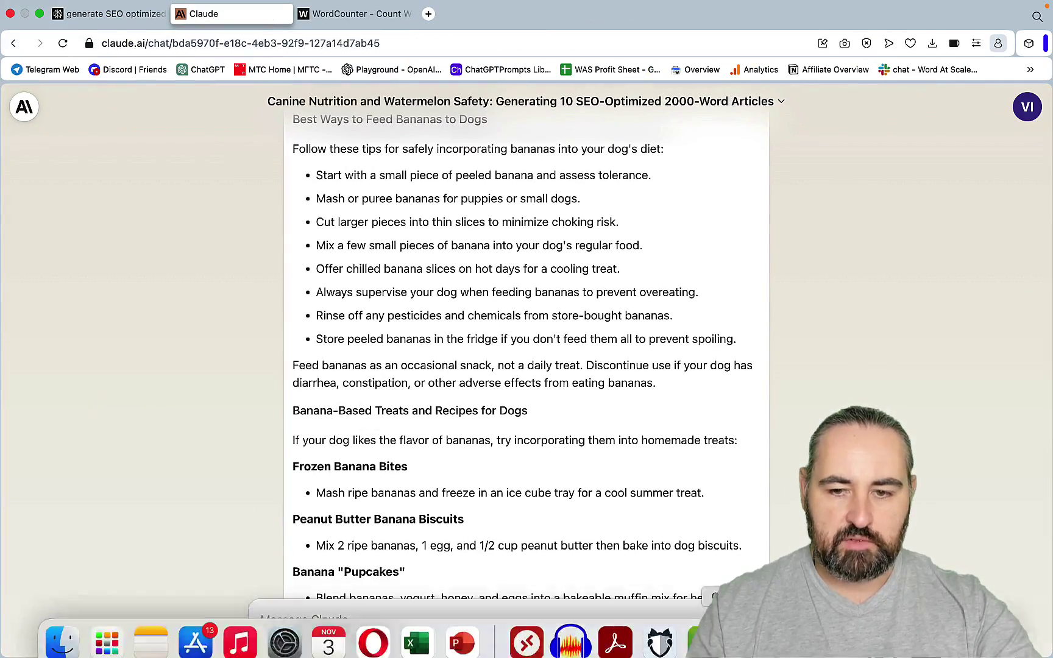
# Highlight outline lines II–VII in Word, then select the whole bananas article in Claude.
pyautogui.click(701, 627)
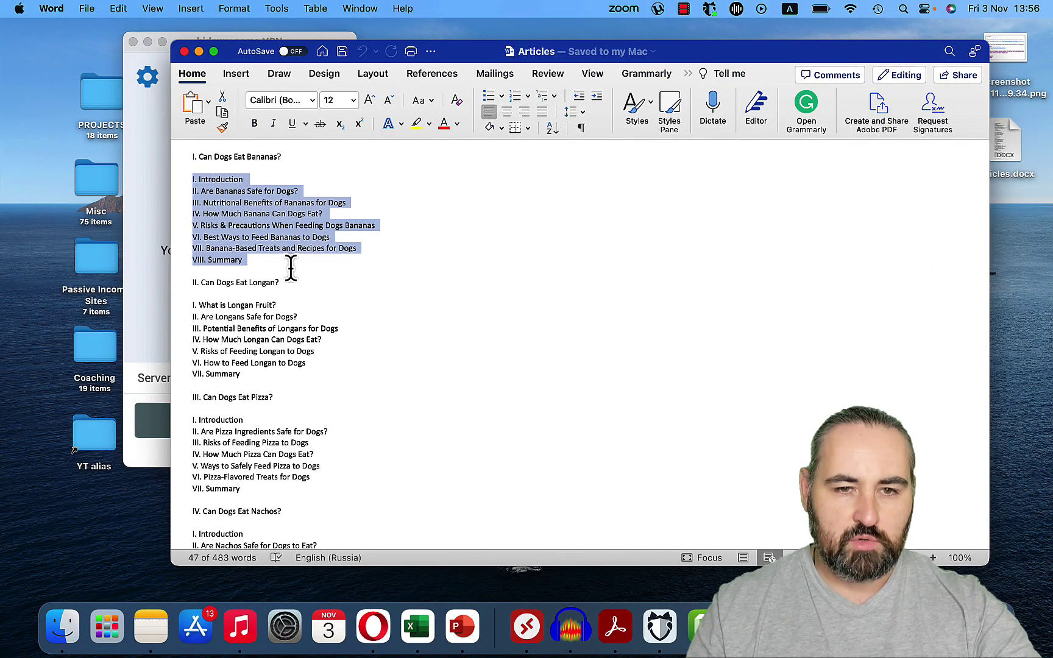
pyautogui.moveTo(364, 248); pyautogui.dragTo(245, 250)
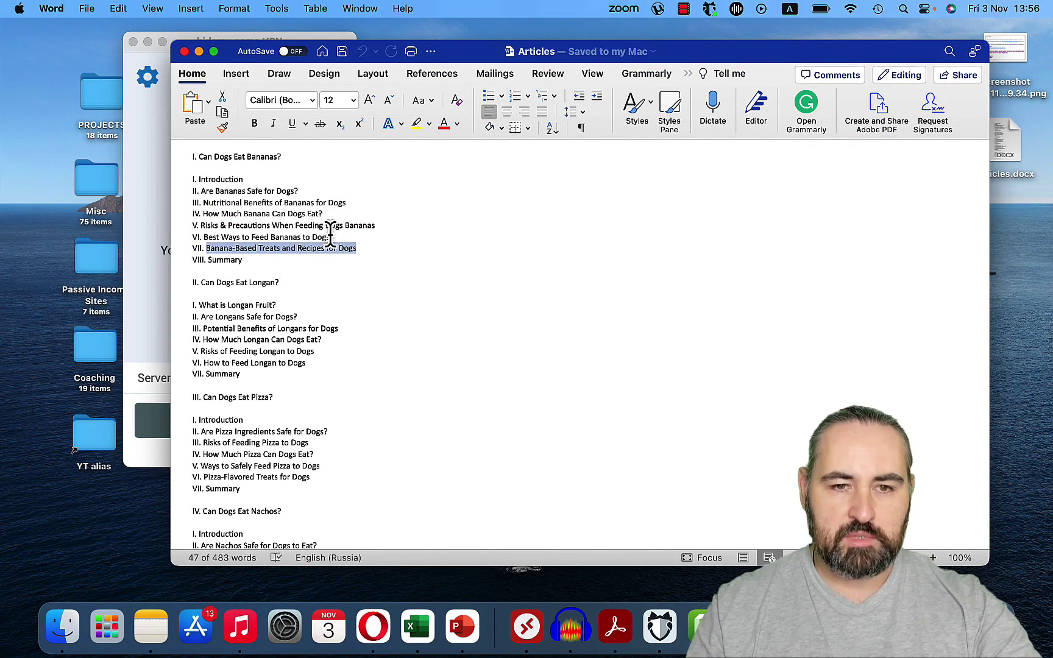
pyautogui.click(390, 257)
pyautogui.moveTo(364, 248); pyautogui.dragTo(211, 196)
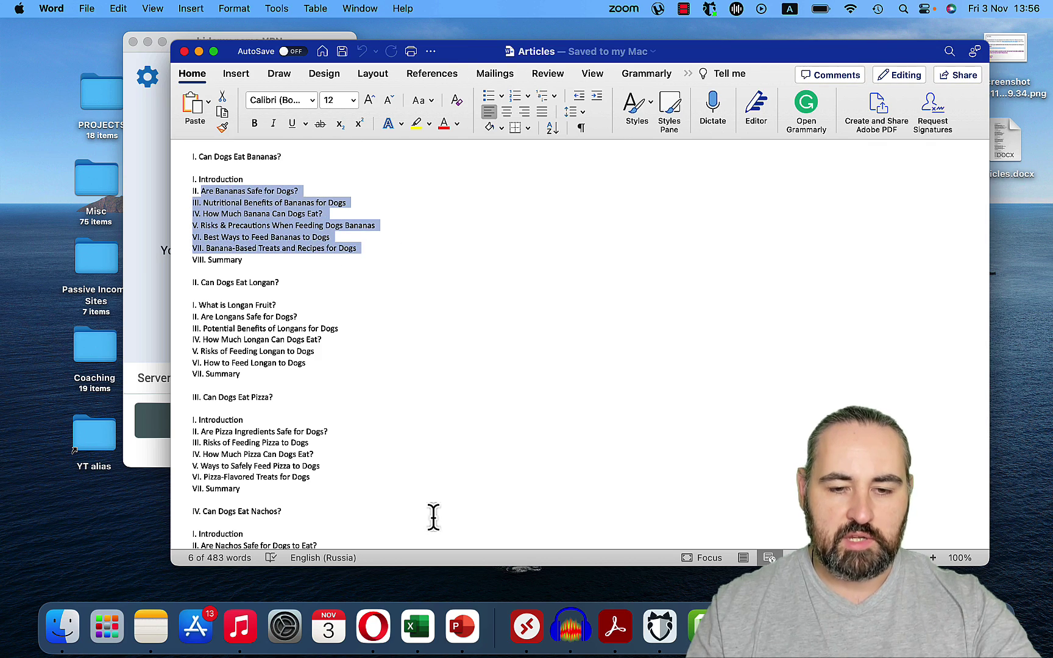
pyautogui.press('super+Tab')
pyautogui.scroll(-3, 586, 396)
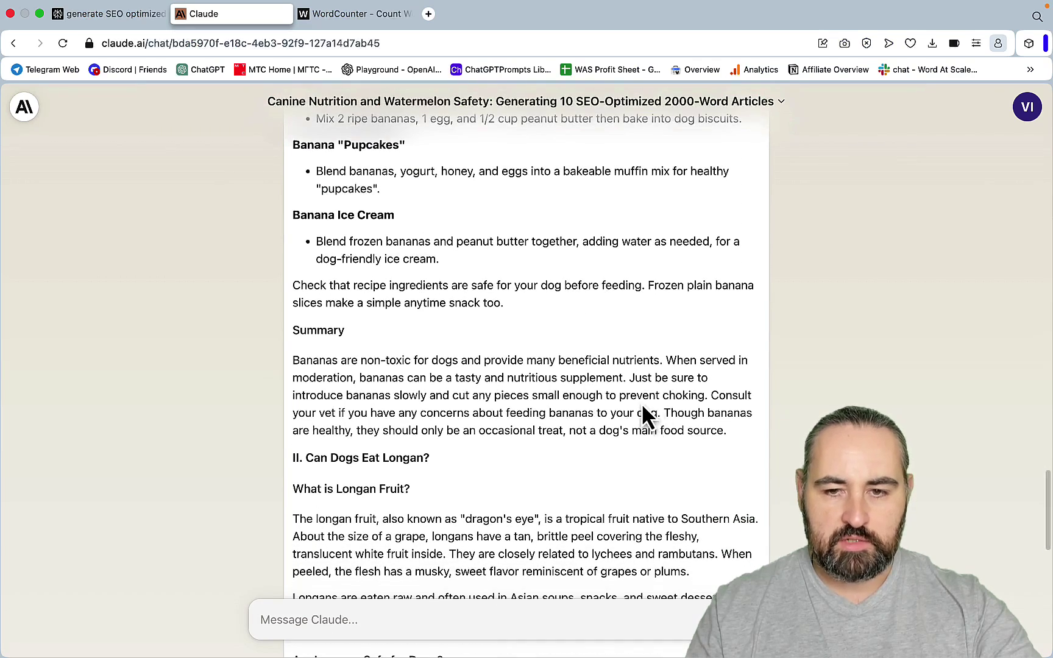
pyautogui.moveTo(628, 397); pyautogui.dragTo(317, 136)
# Paste the bananas article into WordCounter for its 977-word count, then glance at Perplexity.
pyautogui.press('super+c')
pyautogui.hotkey('ctrl', 'Tab')
pyautogui.press('super+v')
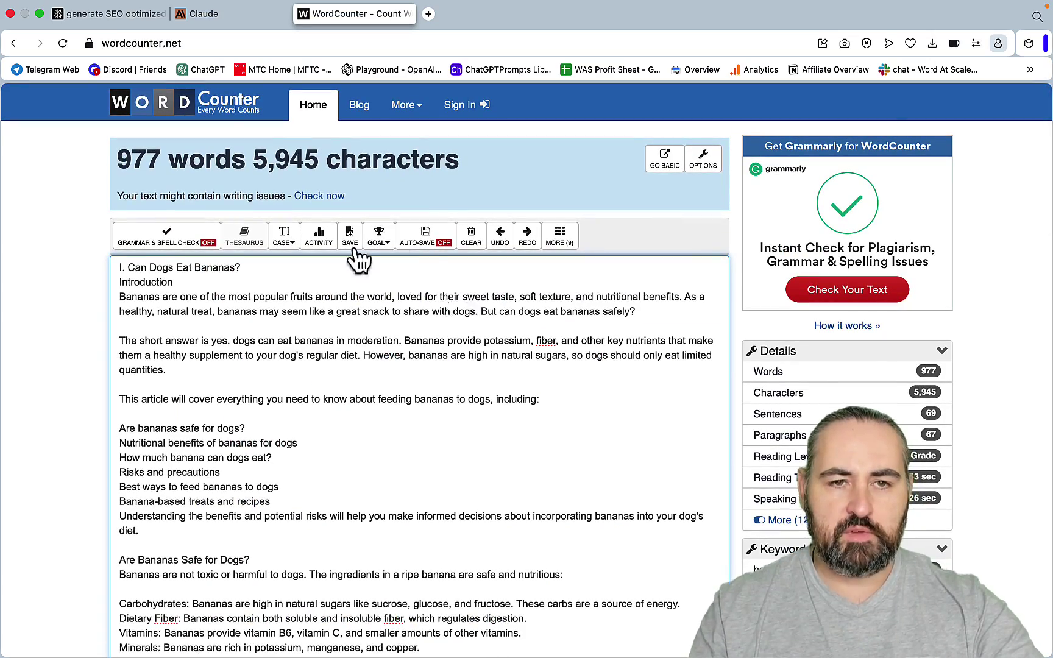
pyautogui.click(131, 15)
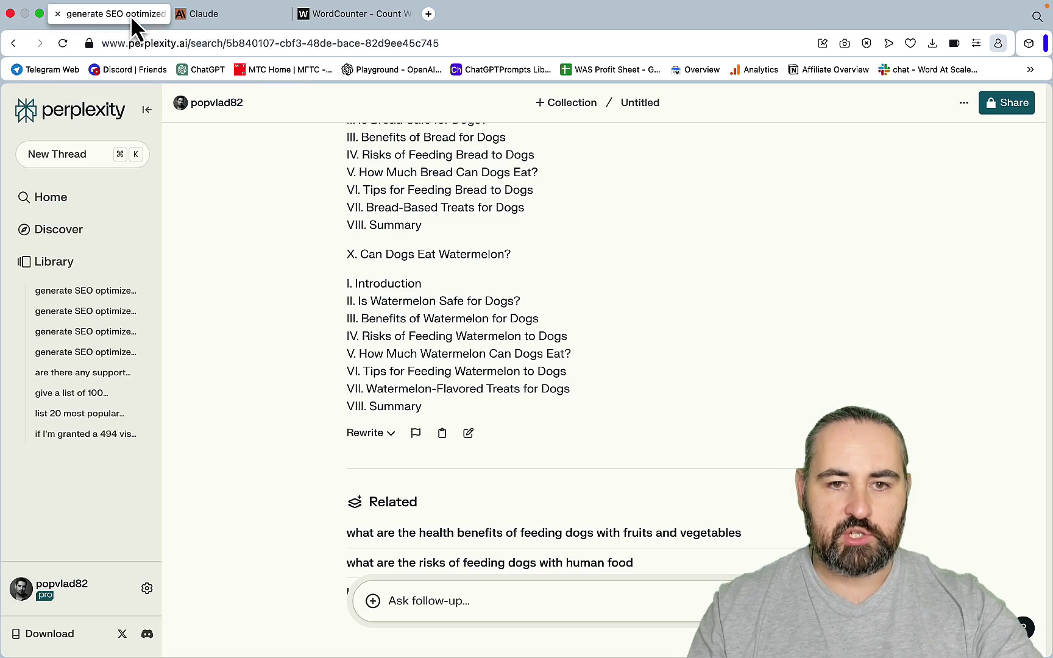
pyautogui.click(262, 20)
# Replace WordCounter's text with the Longan article from Claude, counting 759 words.
pyautogui.scroll(-3, 698, 286)
pyautogui.scroll(-20, 680, 289)
pyautogui.scroll(-4, 680, 289)
pyautogui.scroll(2, 682, 295)
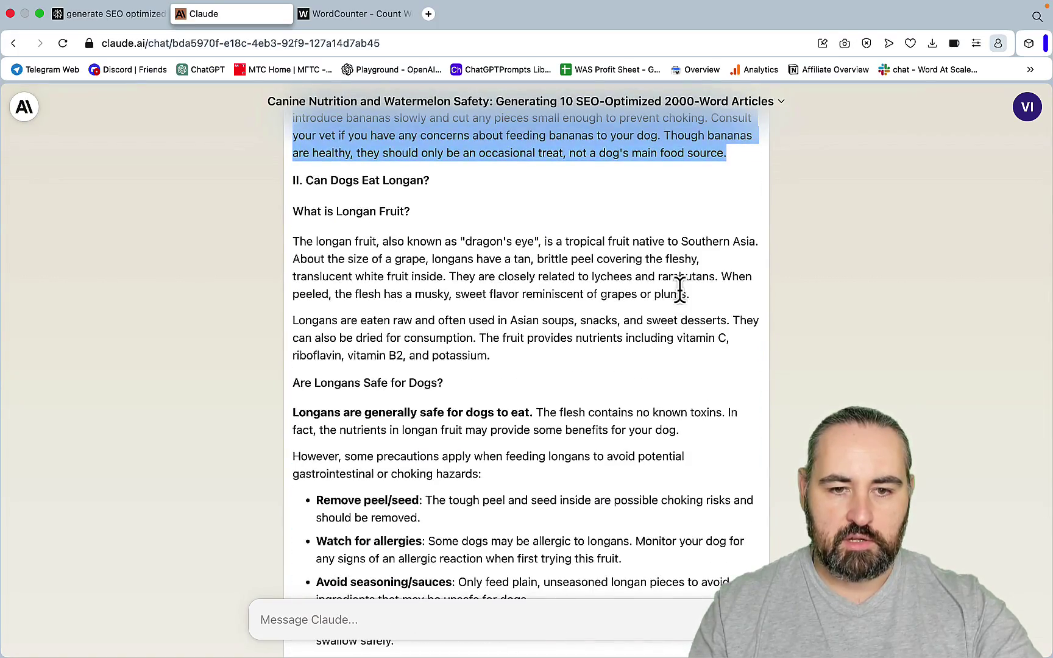
pyautogui.scroll(-10, 680, 291)
pyautogui.moveTo(647, 287); pyautogui.dragTo(295, 469)
pyautogui.press('super+c')
pyautogui.hotkey('ctrl', 'Tab')
pyautogui.press('super+a')
pyautogui.press('super+v')
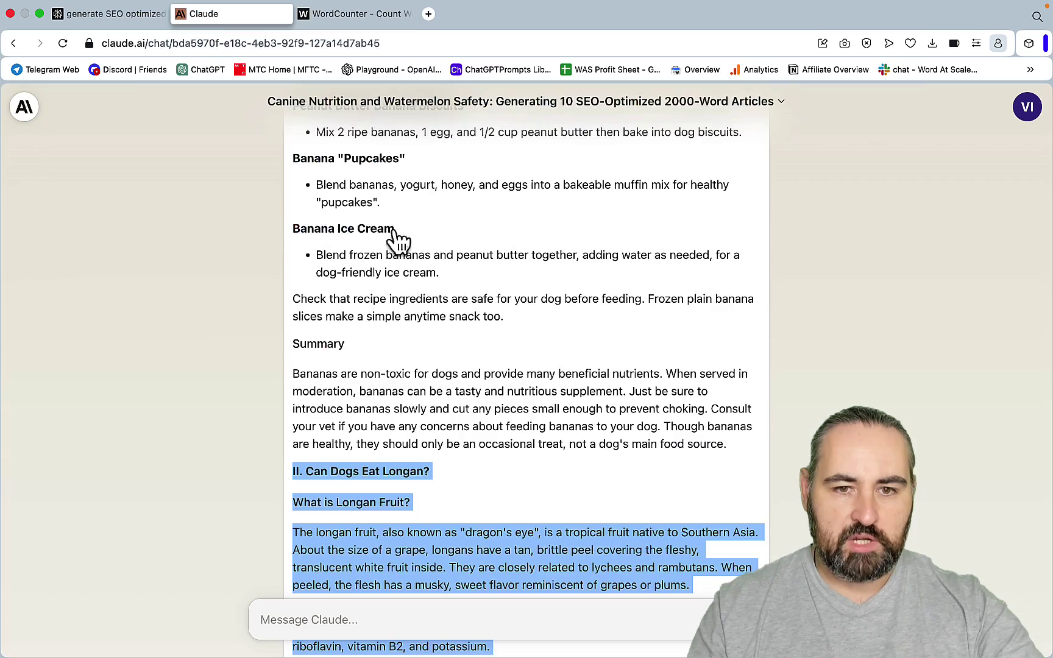
# Review the Longan article in Claude and clear the highlighted Bananas lines in the Word outline.
pyautogui.click(211, 18)
pyautogui.scroll(3, 452, 336)
pyautogui.scroll(15, 452, 336)
pyautogui.scroll(7, 452, 336)
pyautogui.scroll(-20, 452, 336)
pyautogui.click(471, 245)
pyautogui.scroll(2, 471, 245)
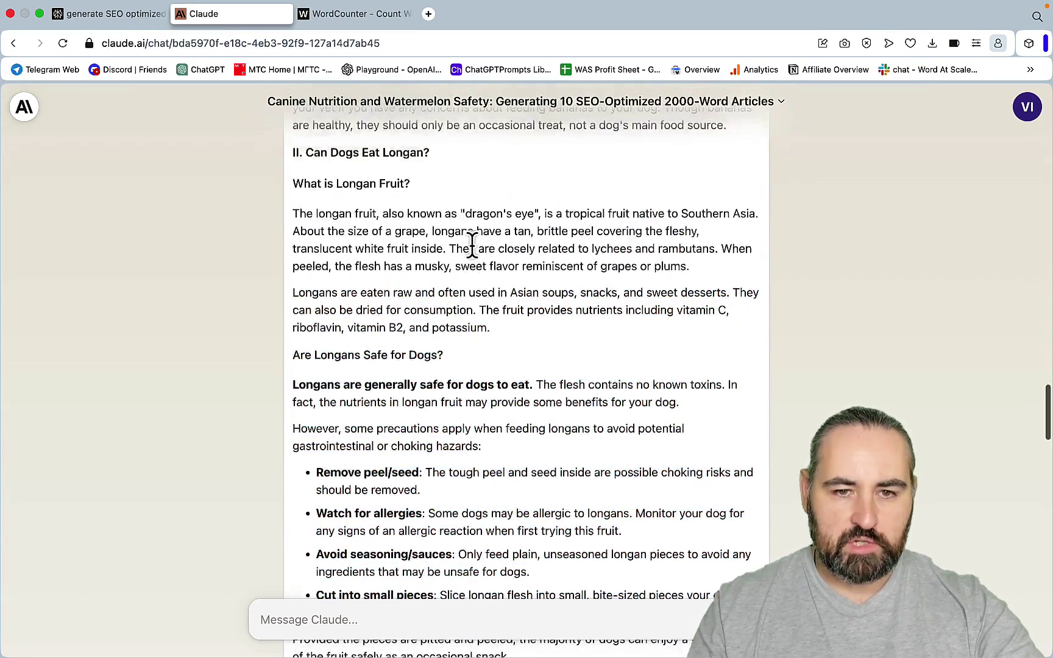
pyautogui.scroll(-5, 472, 246)
pyautogui.scroll(-15, 473, 247)
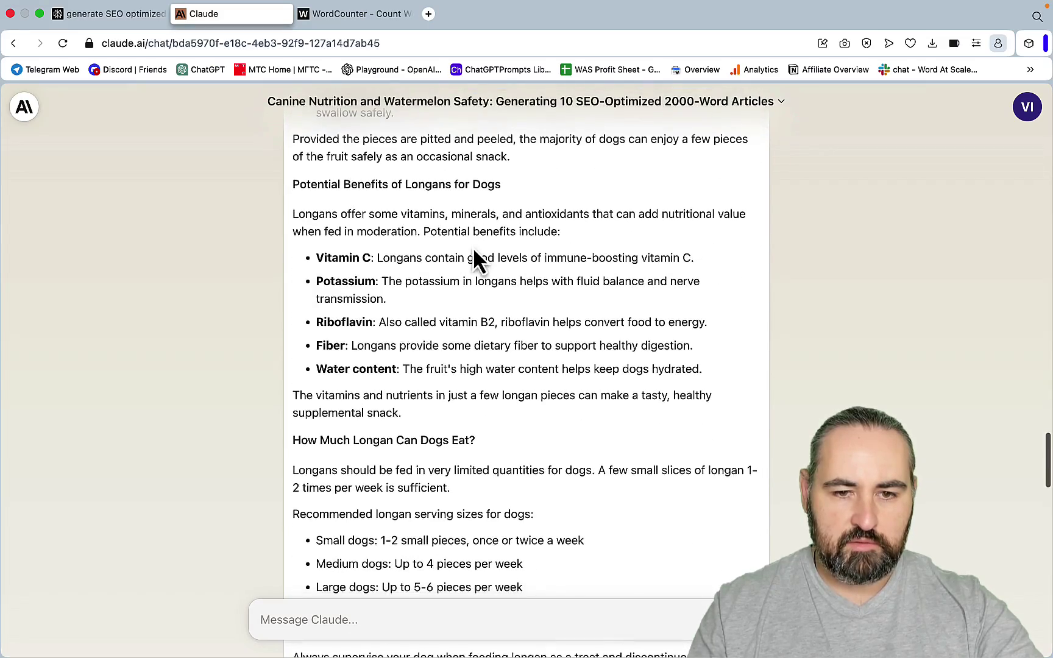
pyautogui.scroll(-1, 473, 247)
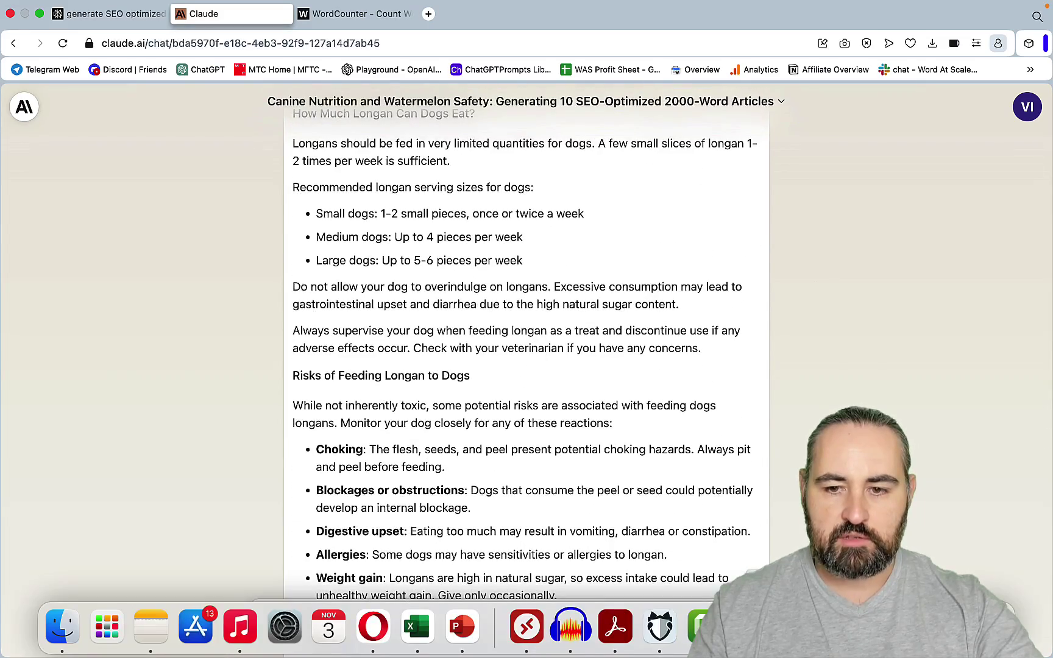
pyautogui.press('super+Tab')
pyautogui.click(227, 305)
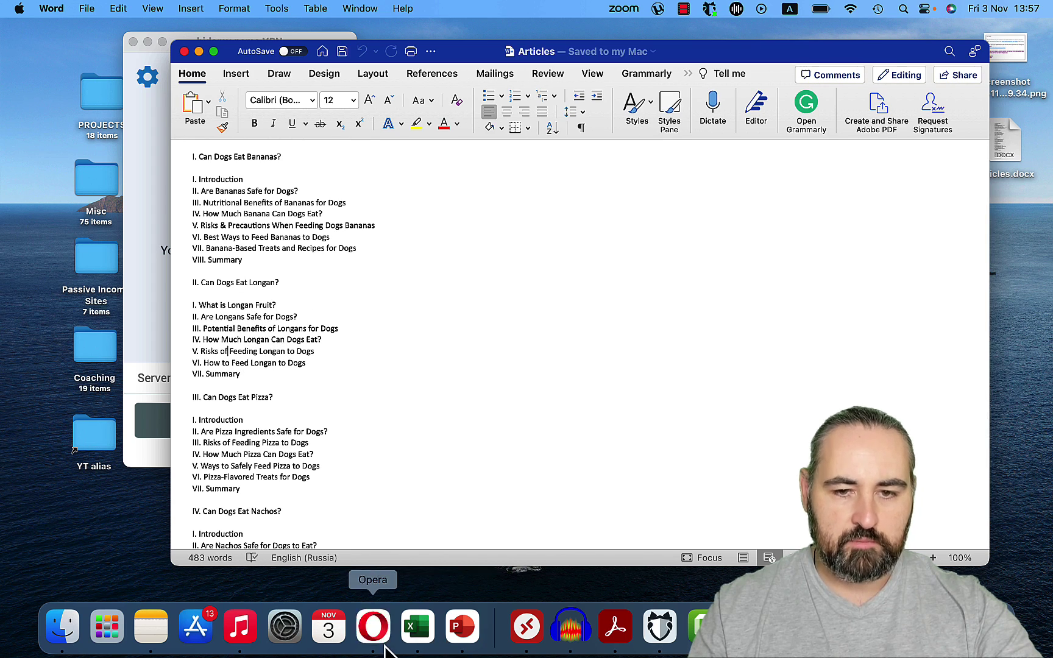
# Scroll Claude's reply down to the start of 'Can Dogs Eat Pizza?'.
pyautogui.click(373, 623)
pyautogui.scroll(-10, 531, 381)
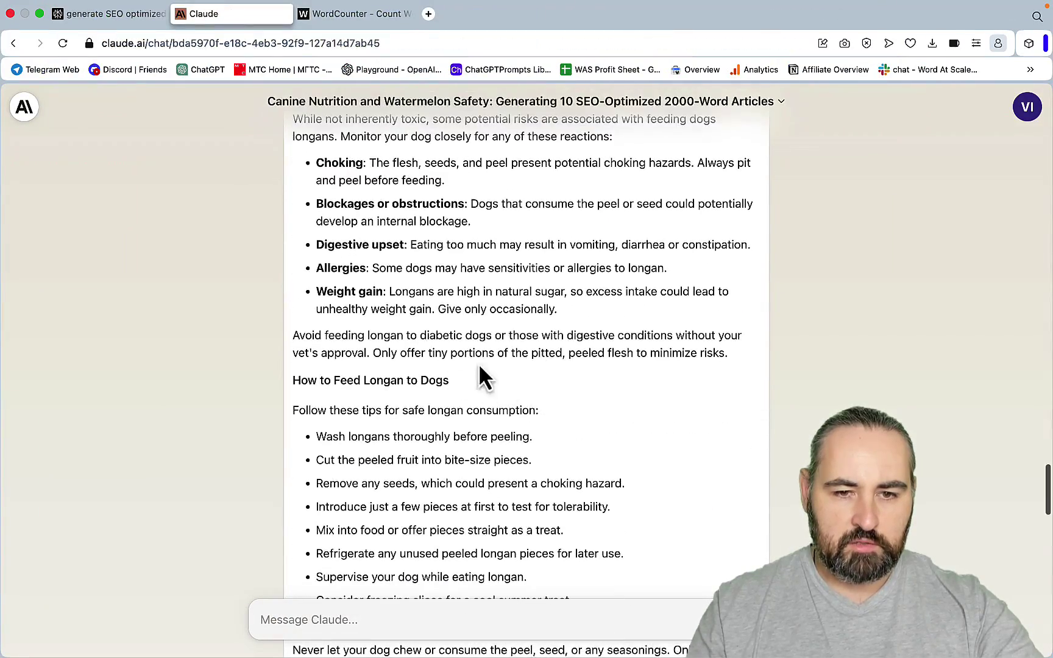
pyautogui.scroll(-8, 572, 449)
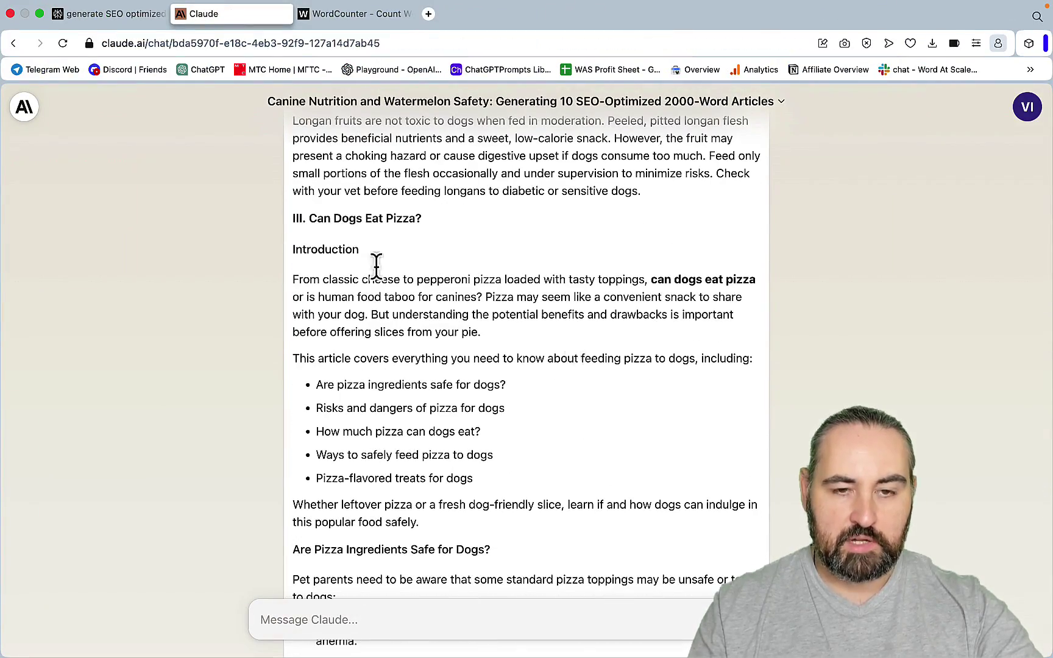
pyautogui.scroll(-2, 544, 292)
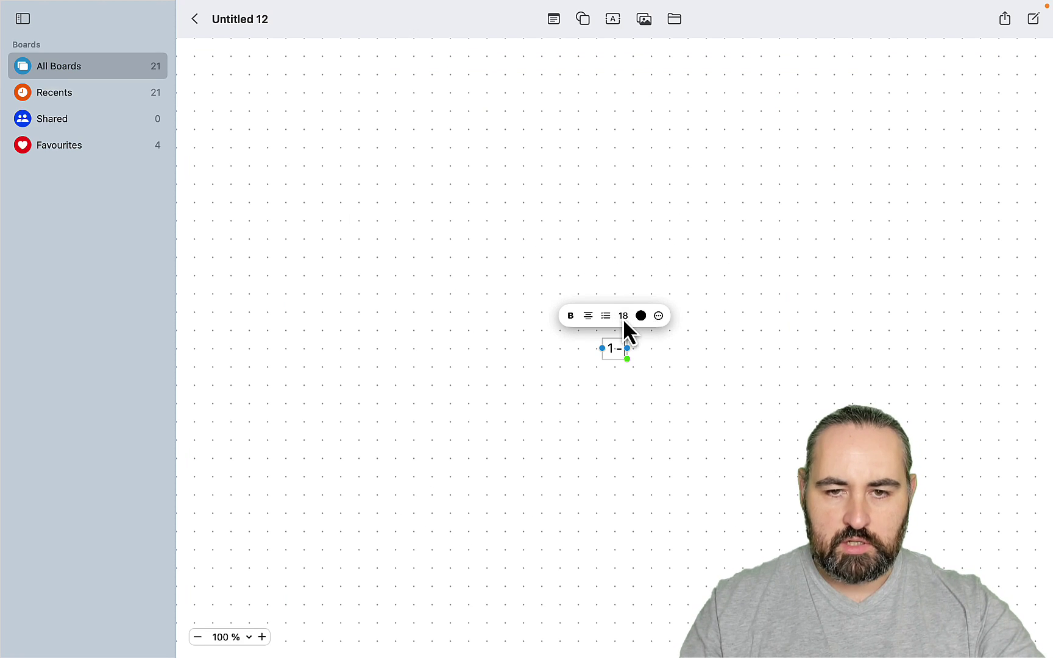
# Enlarge the font of the Freeform count box listing 1 - 977 and 2 - 759.
pyautogui.click(623, 318)
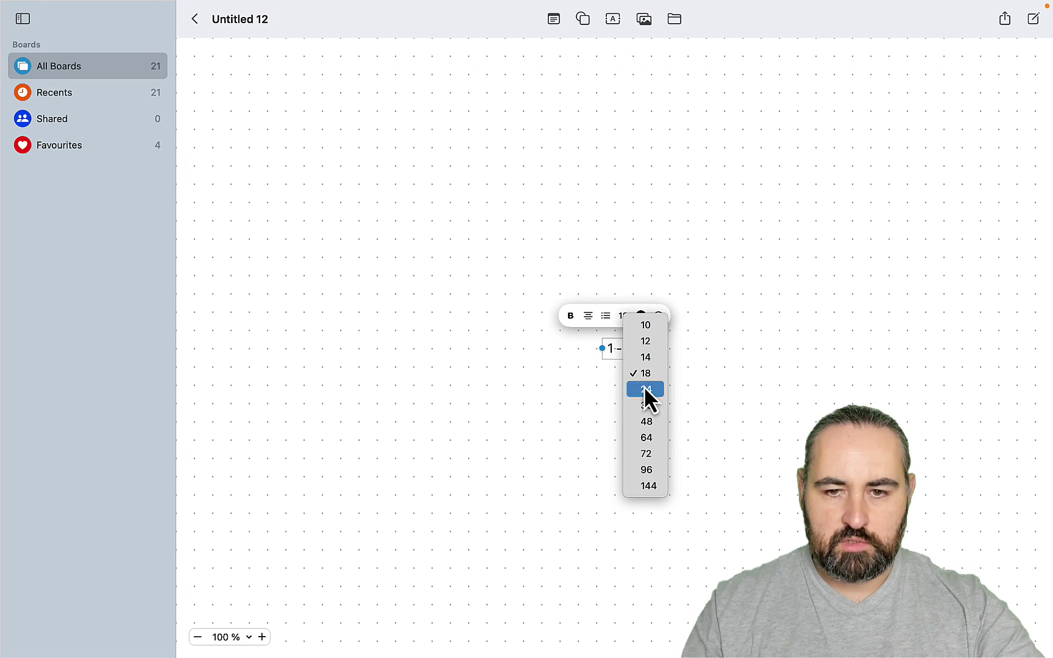
pyautogui.click(680, 359)
pyautogui.doubleClick(628, 339)
pyautogui.click(623, 318)
pyautogui.click(644, 420)
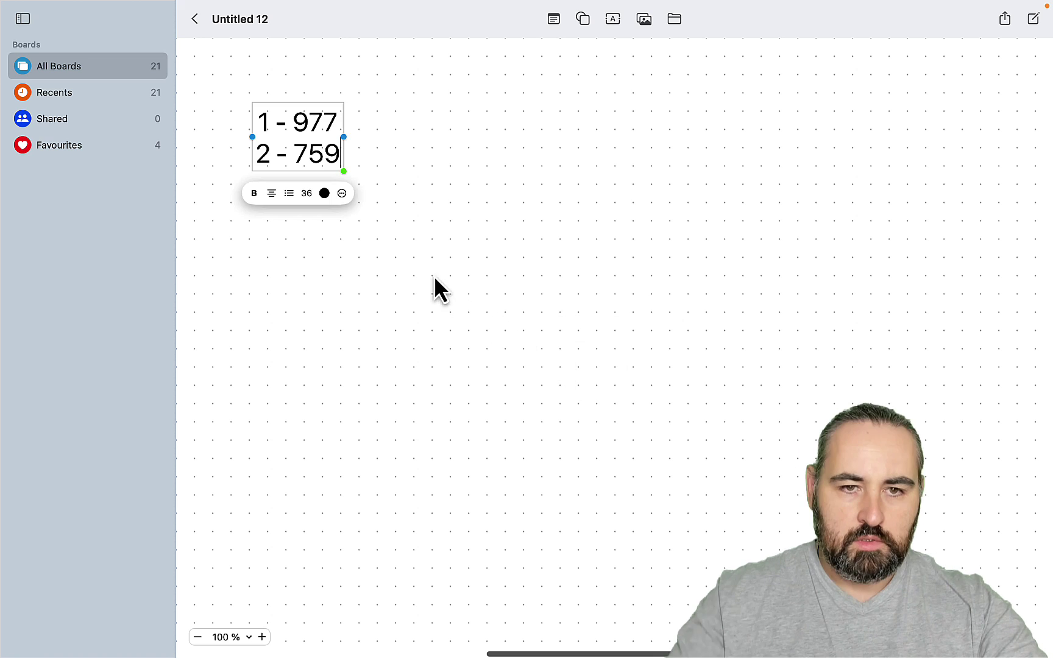
pyautogui.click(537, 405)
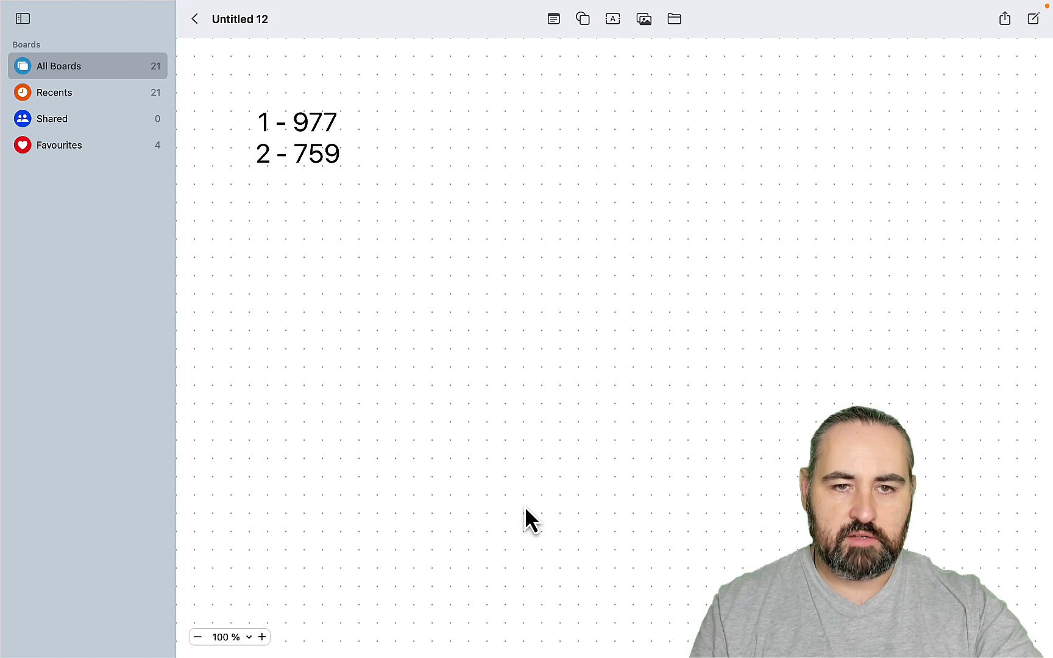
# Check the pizza article's 789-word count in WordCounter while Claude reaches nachos.
pyautogui.click(371, 630)
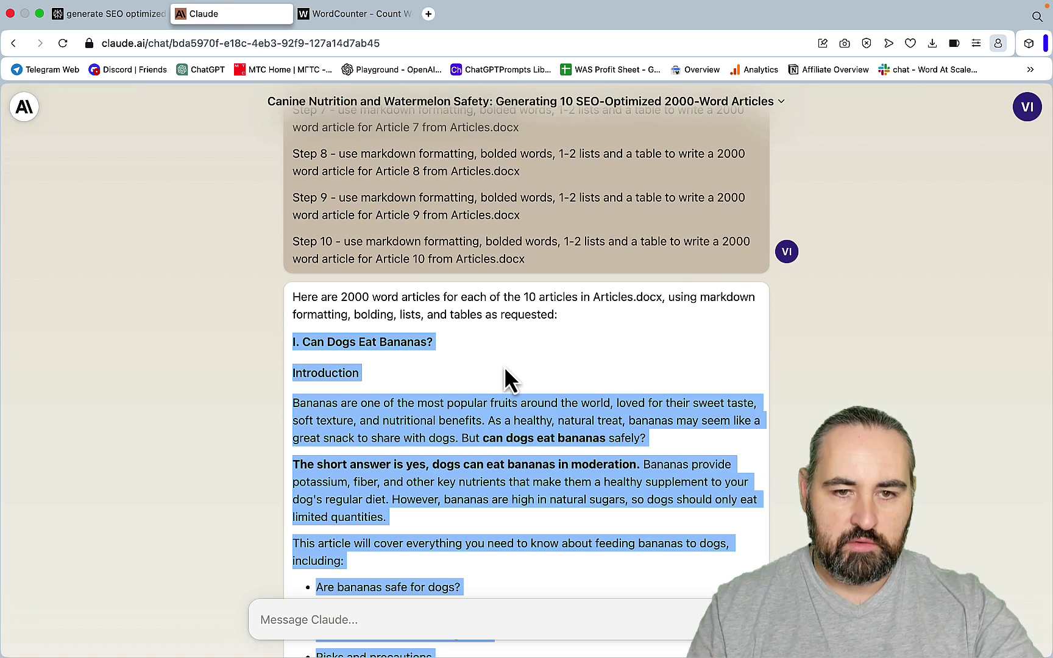
pyautogui.scroll(-20, 505, 378)
pyautogui.hotkey('ctrl', 'Tab')
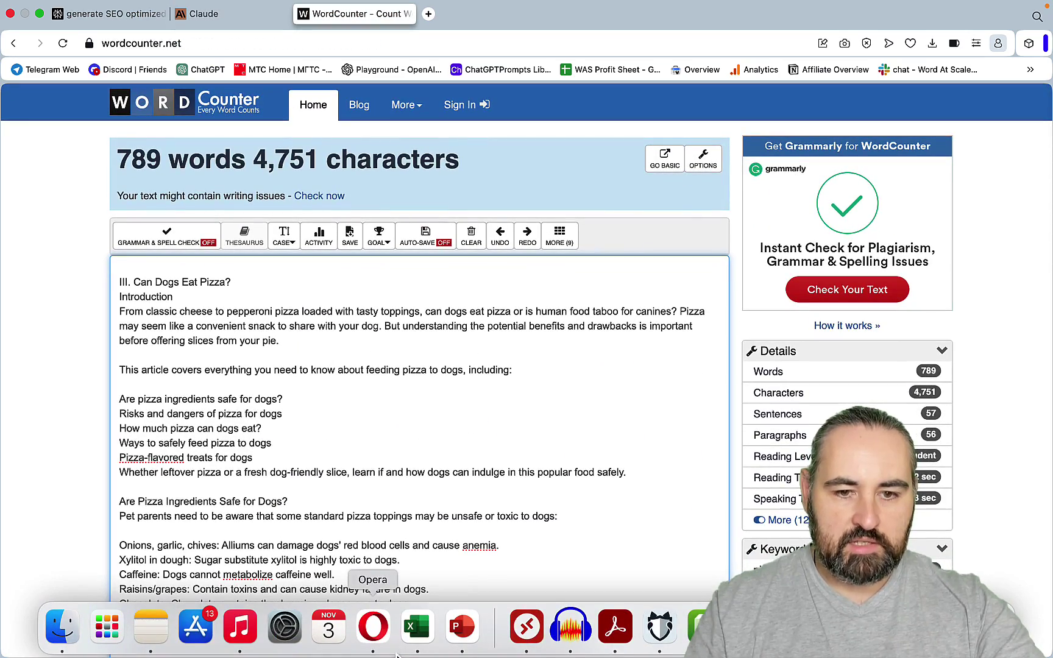
pyautogui.hotkey('ctrl', 'shift', 'Tab')
# Ask Claude to 'continue from the last sentene' so the cut-off nachos article resumes.
pyautogui.click(394, 562)
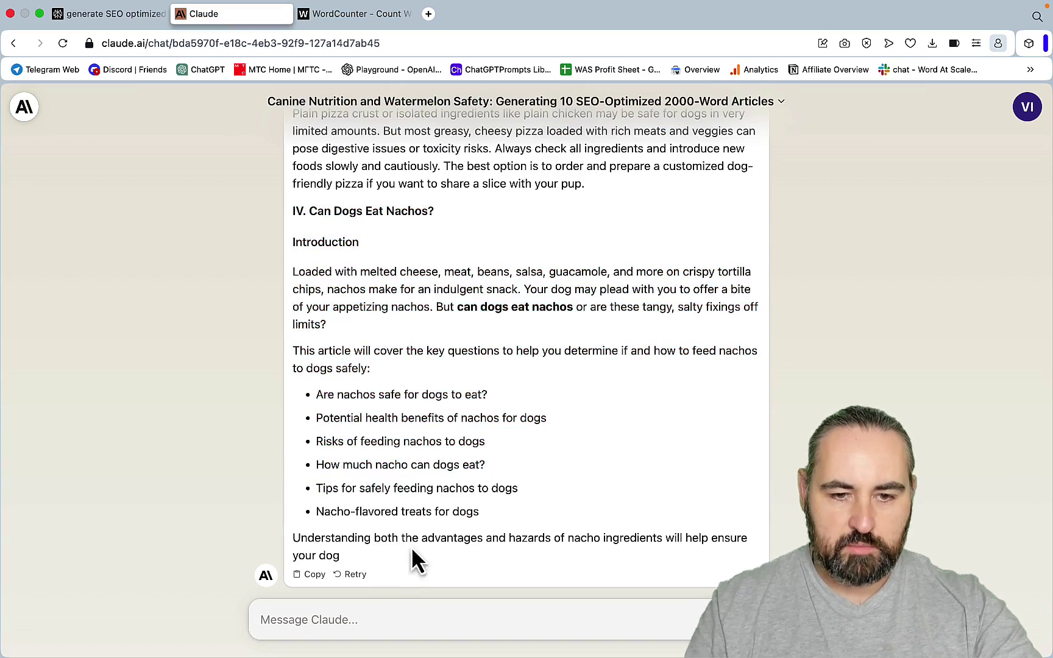
pyautogui.write('continu')
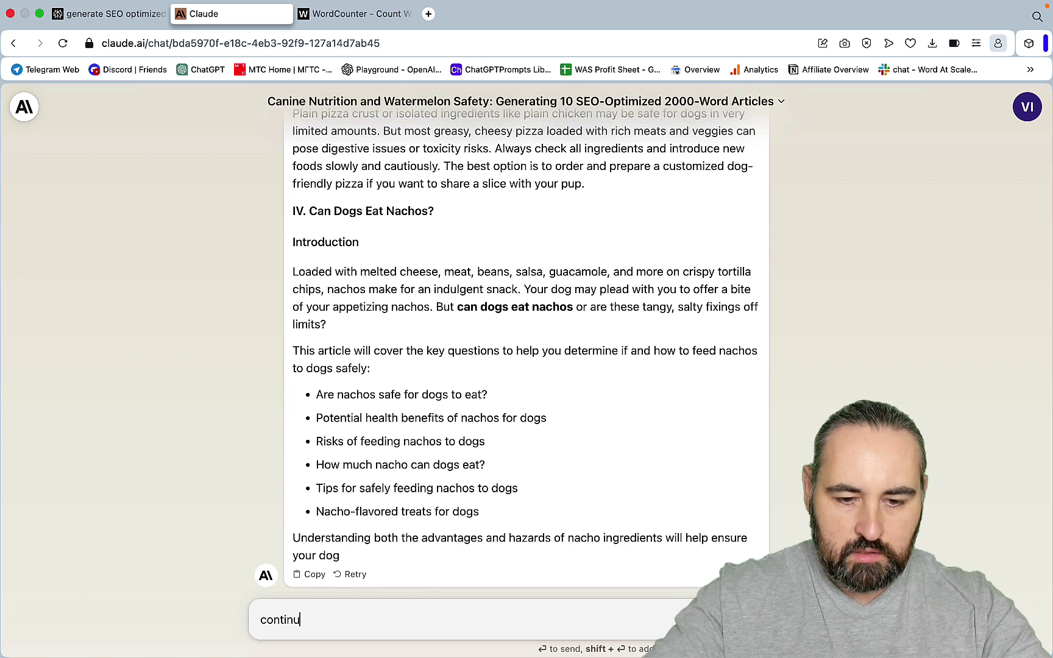
pyautogui.write('e from the la')
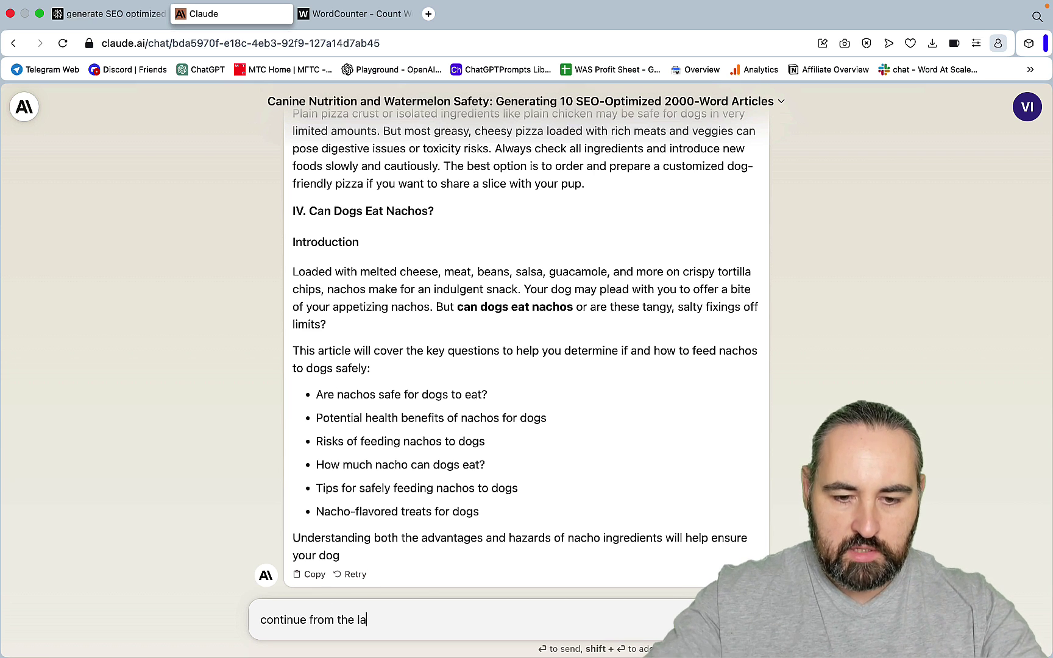
pyautogui.write('st sentene')
pyautogui.press('Return')
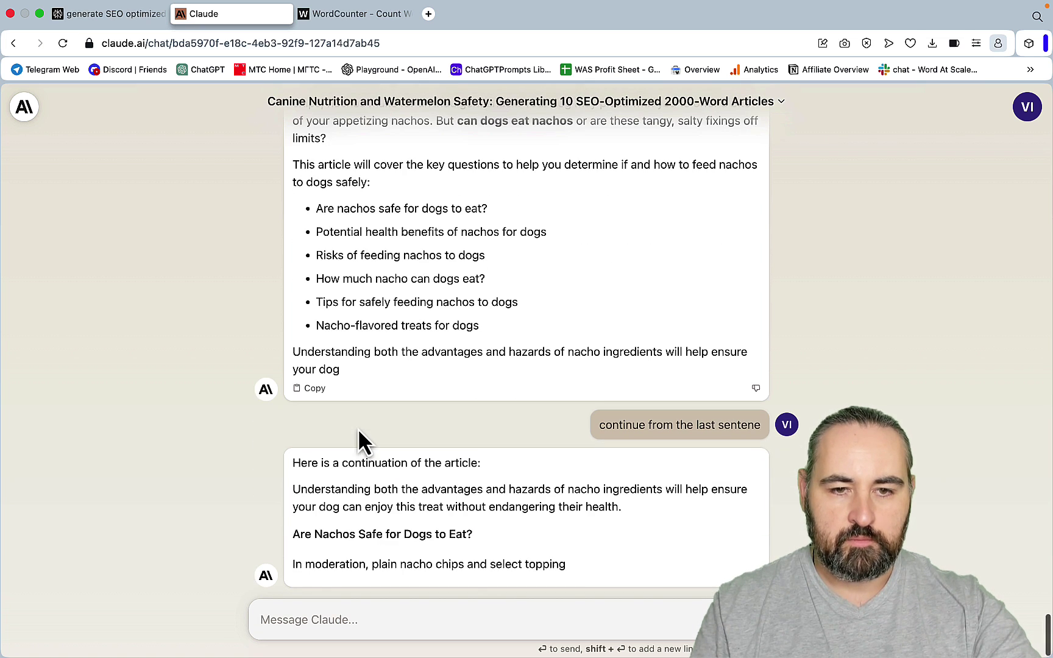
# Select the finished nachos text and check its 753-word count in WordCounter.
pyautogui.scroll(2, 426, 356)
pyautogui.moveTo(485, 328); pyautogui.dragTo(293, 221)
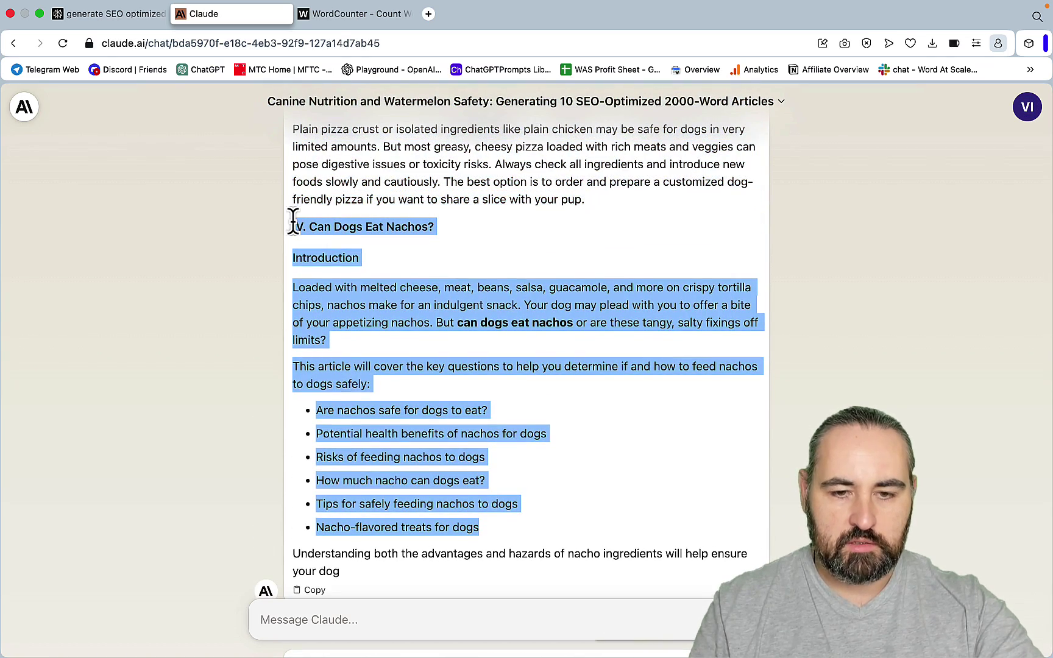
pyautogui.click(342, 14)
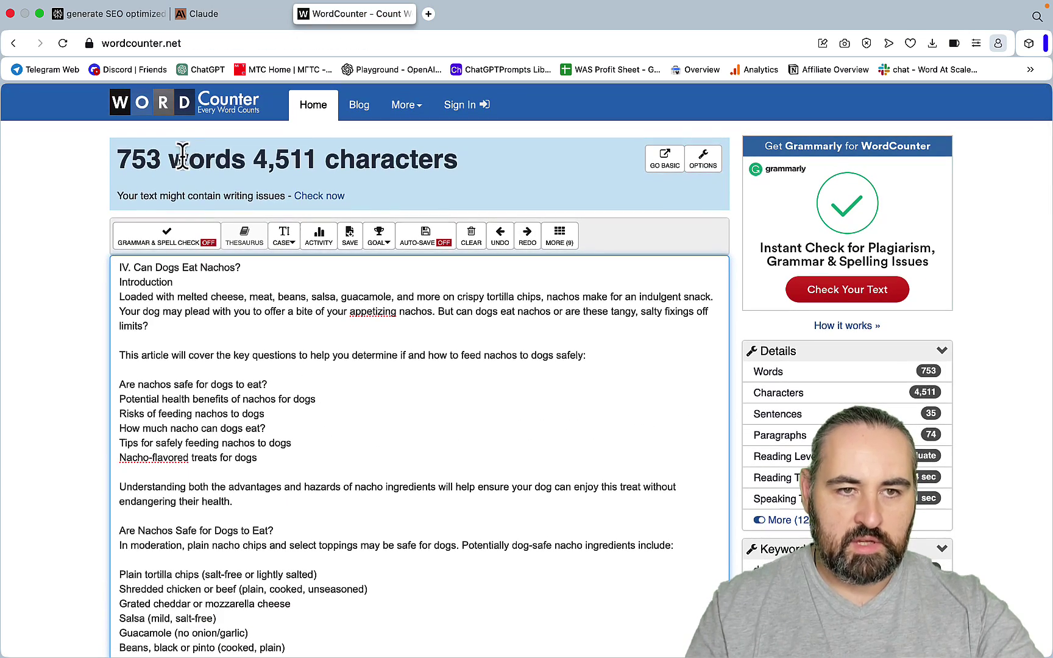
# Add the 753 count to the Freeform list so it runs 1 - 977 through 10 - 828, then deselect it.
pyautogui.moveTo(462, 652)
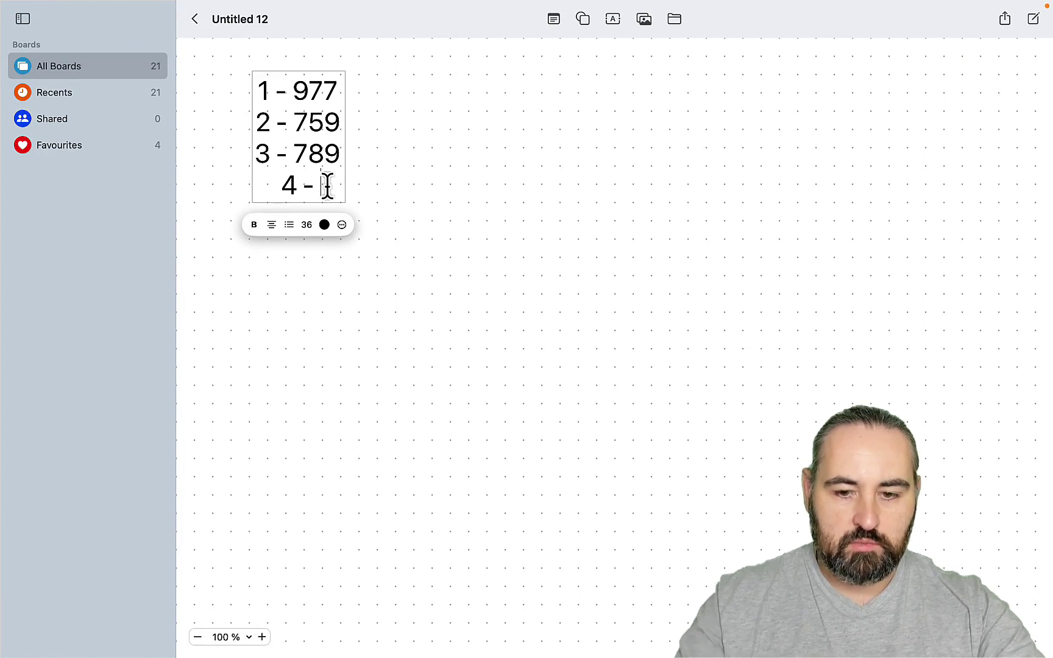
pyautogui.write('753')
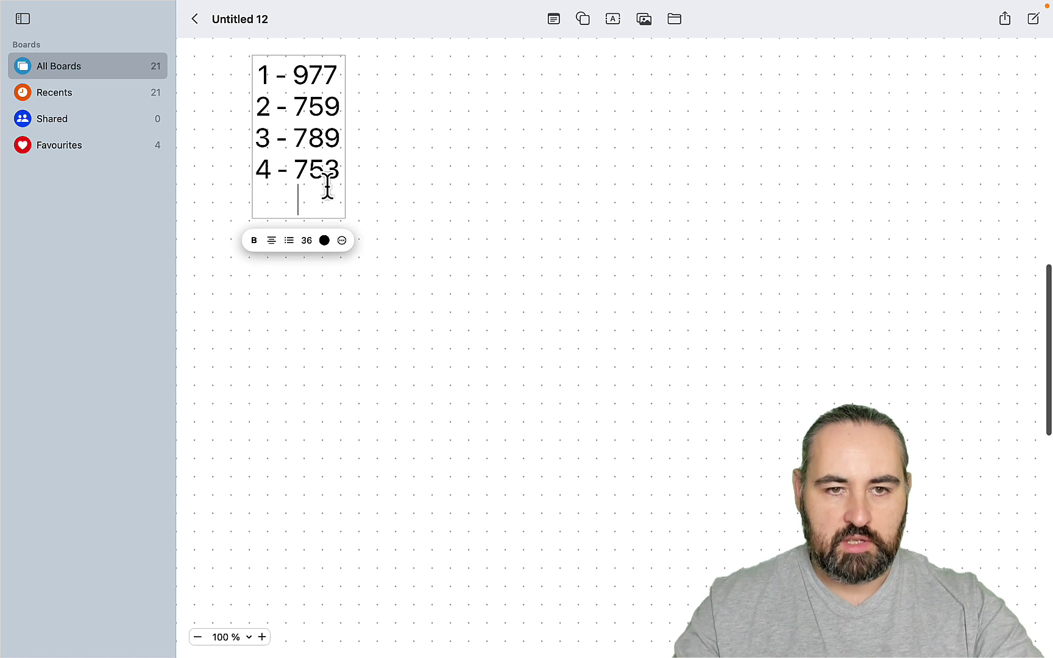
pyautogui.press('Return')
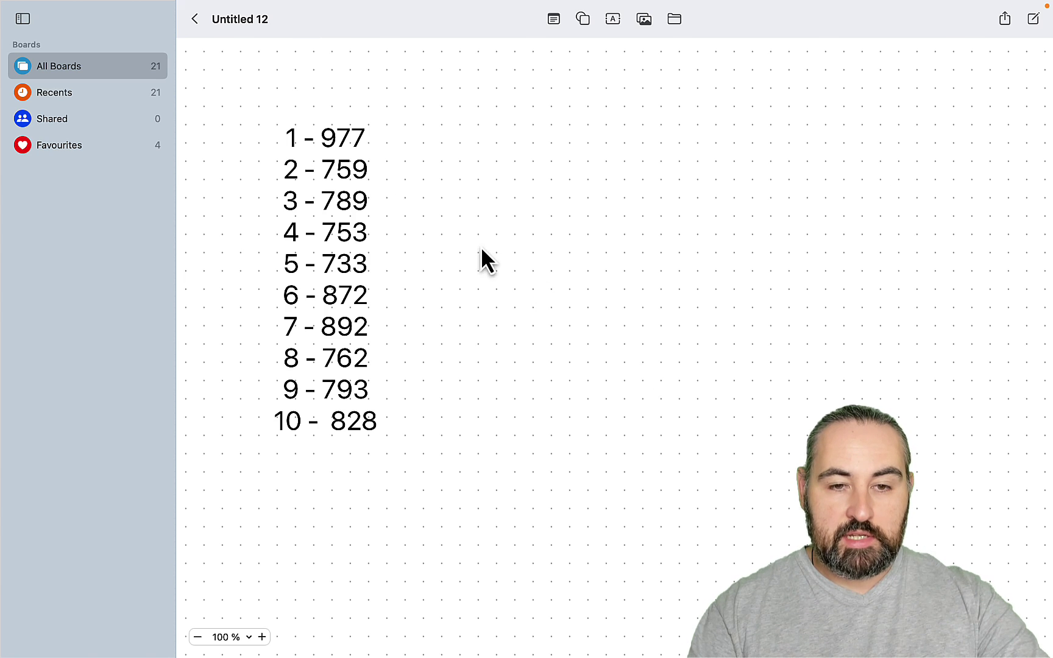
pyautogui.click(378, 142)
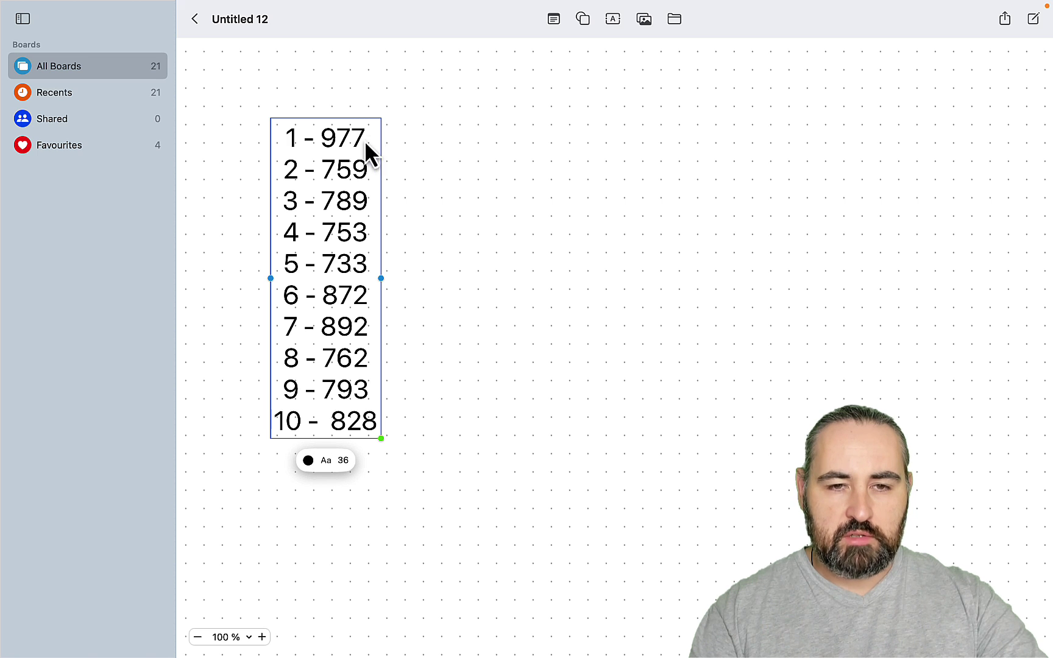
pyautogui.click(400, 172)
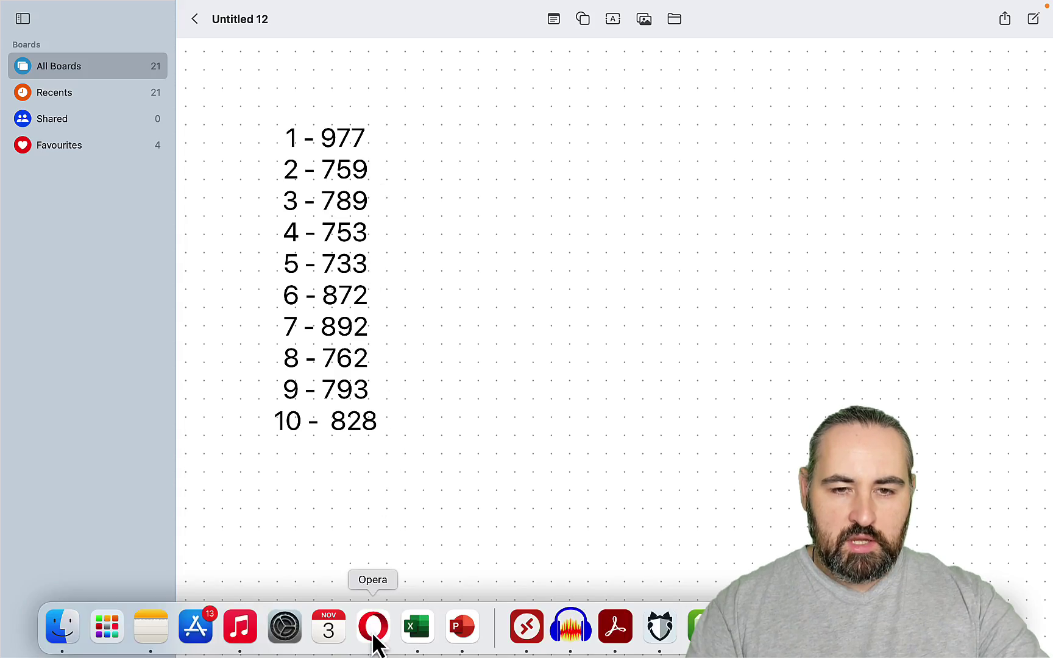
# Return to the Claude conversation in Opera that holds the generated dog-food articles.
pyautogui.click(372, 632)
pyautogui.click(249, 19)
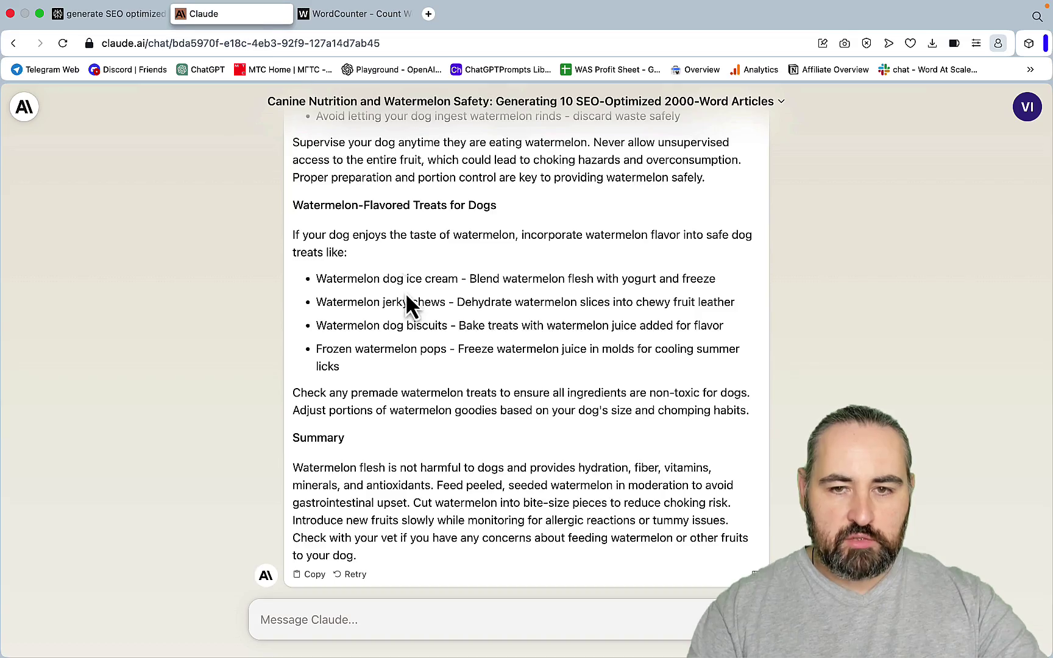
pyautogui.scroll(-20, 406, 293)
pyautogui.scroll(2, 407, 287)
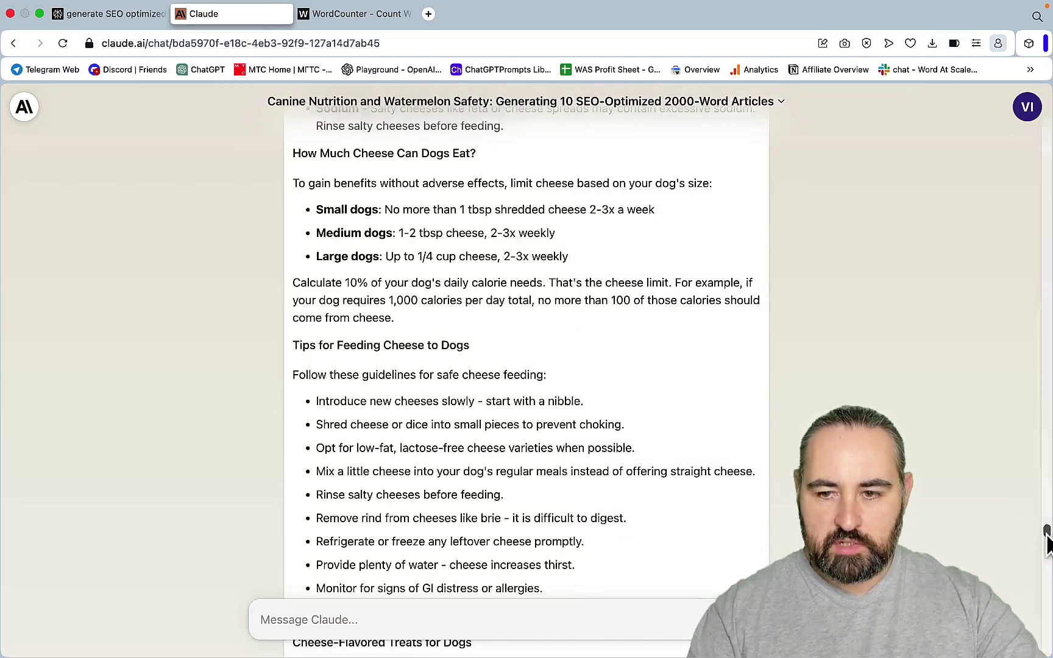
pyautogui.moveTo(1046, 535); pyautogui.dragTo(1026, 76)
# Scroll through the generated articles down to the watermelon and bread pieces and the watermelon summary.
pyautogui.scroll(-20, 634, 263)
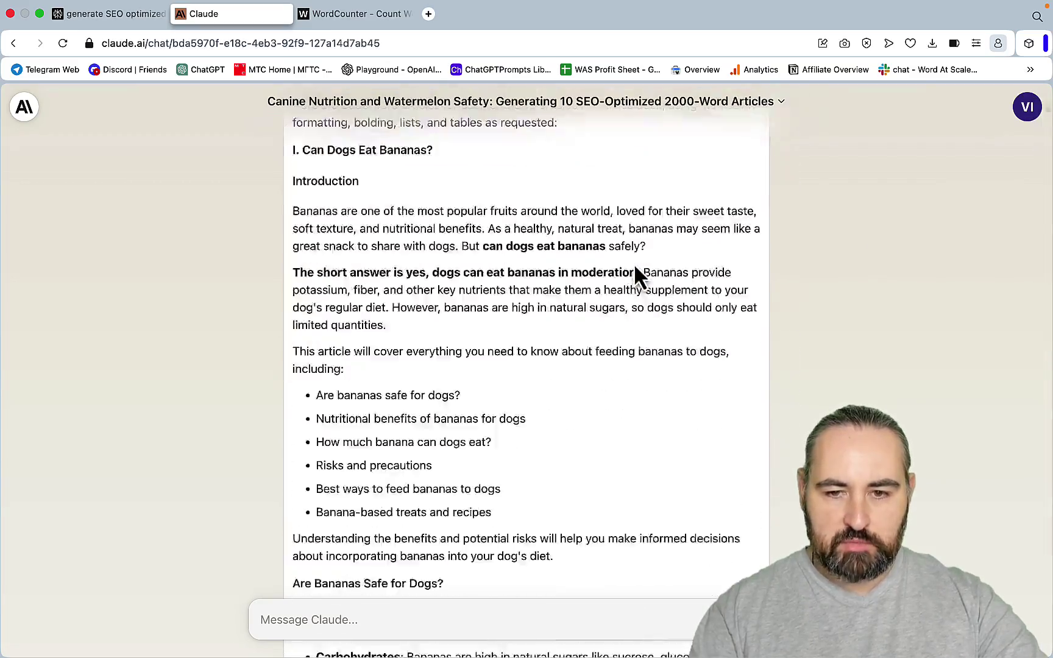
pyautogui.scroll(-20, 633, 268)
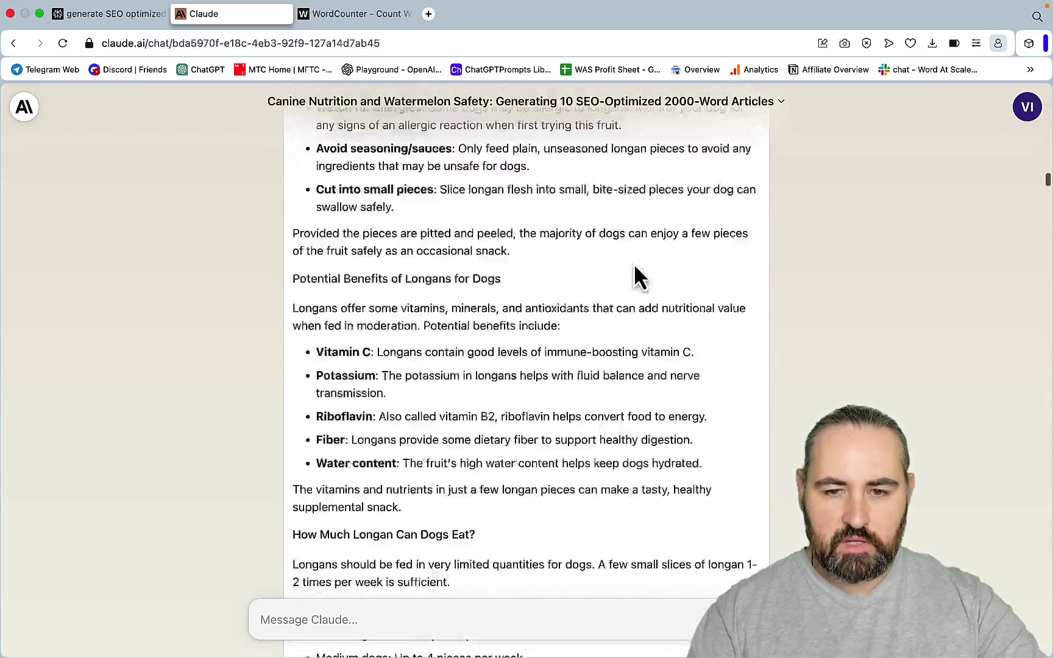
pyautogui.scroll(-20, 634, 263)
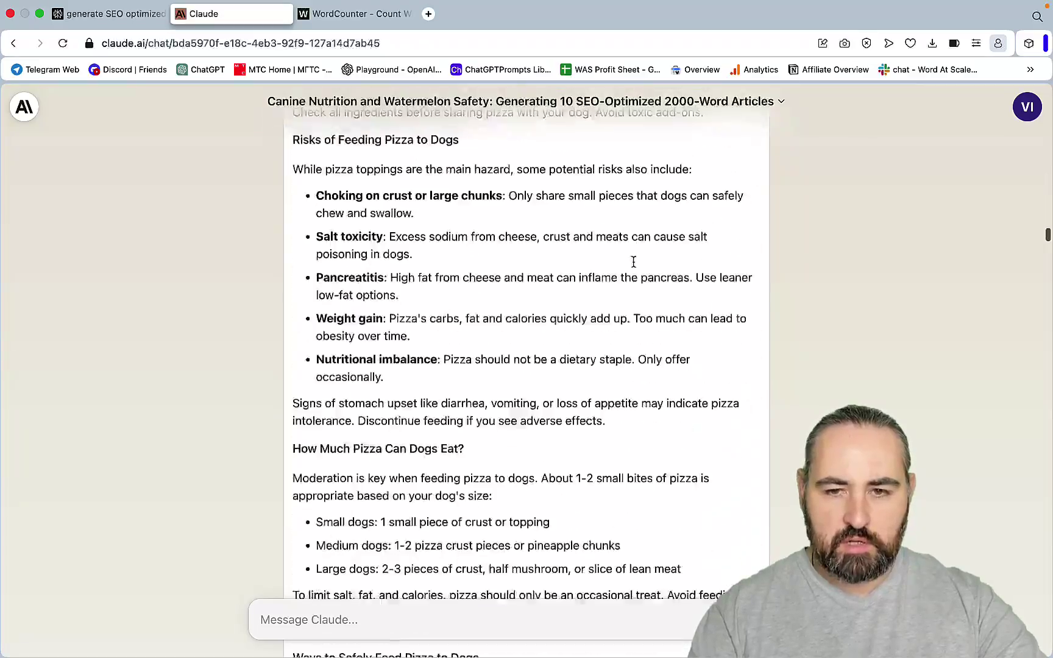
pyautogui.scroll(10, 633, 263)
pyautogui.scroll(8, 634, 267)
pyautogui.scroll(-20, 634, 263)
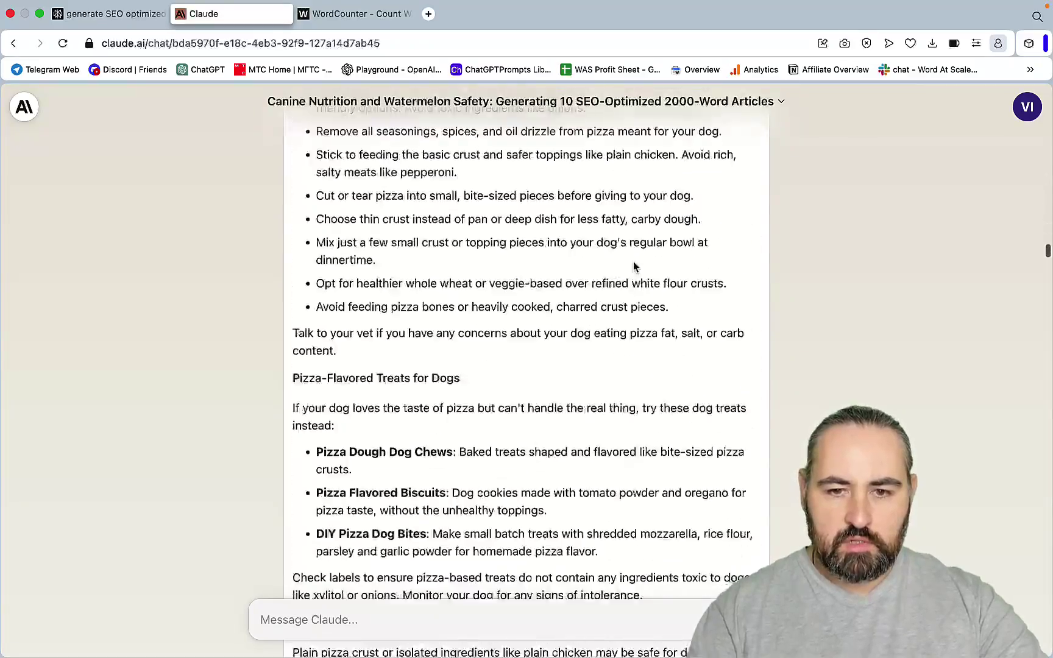
pyautogui.scroll(4, 631, 263)
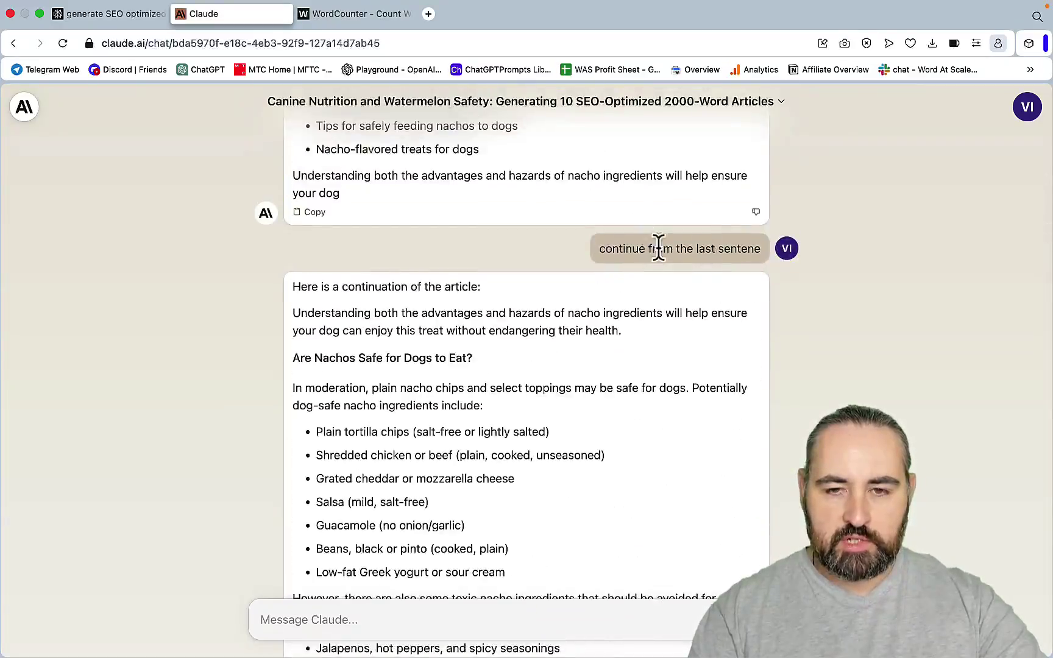
pyautogui.scroll(-20, 695, 245)
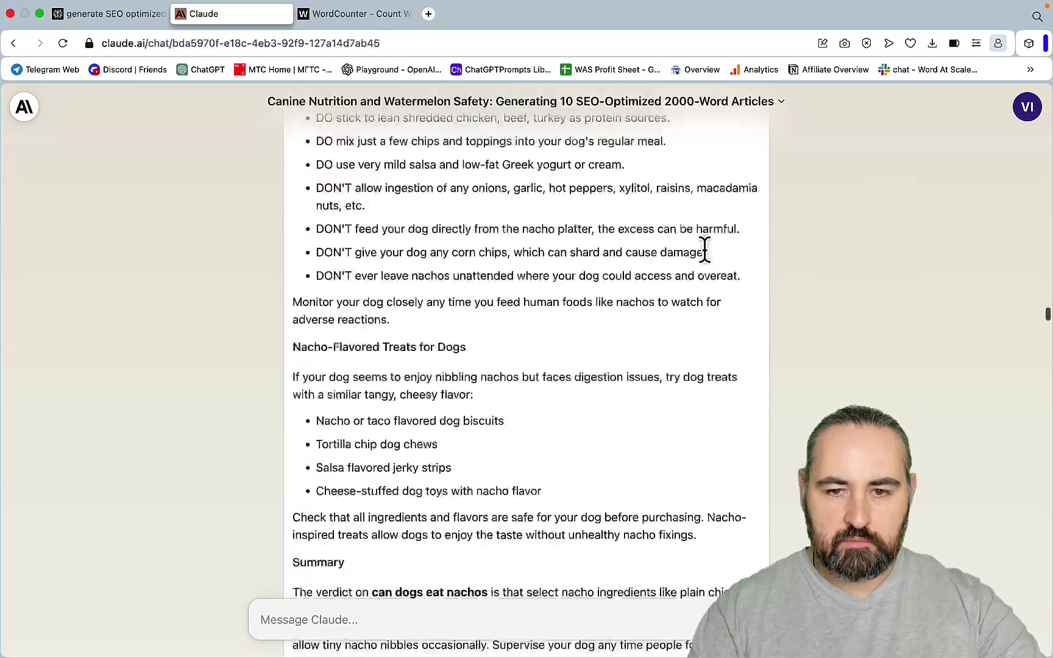
pyautogui.scroll(-20, 705, 250)
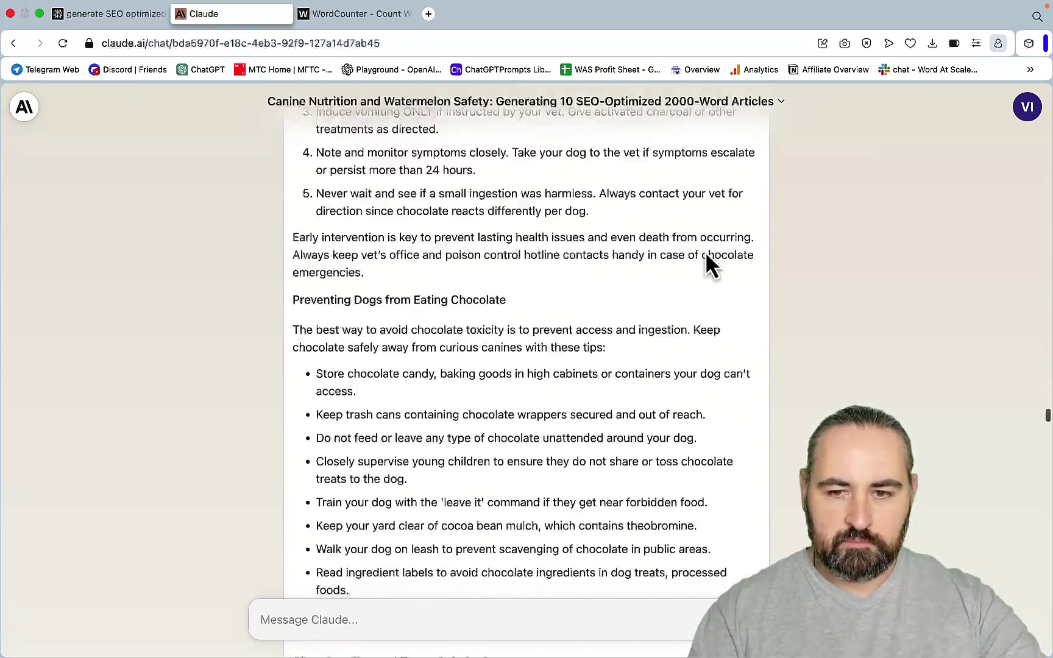
pyautogui.scroll(10, 707, 262)
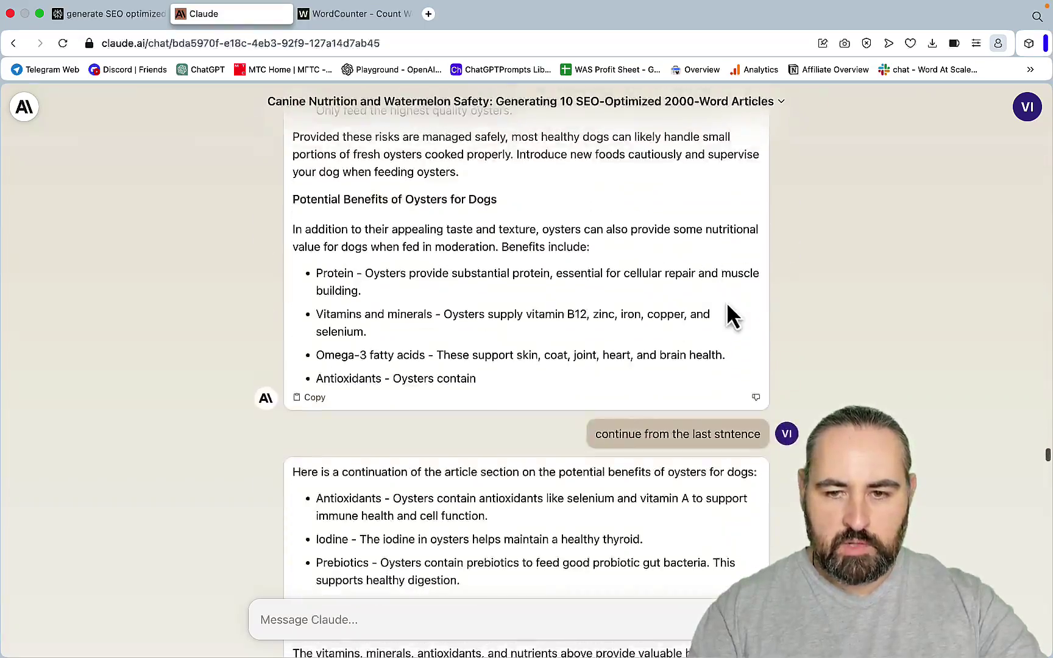
pyautogui.scroll(-20, 722, 427)
pyautogui.scroll(-20, 715, 485)
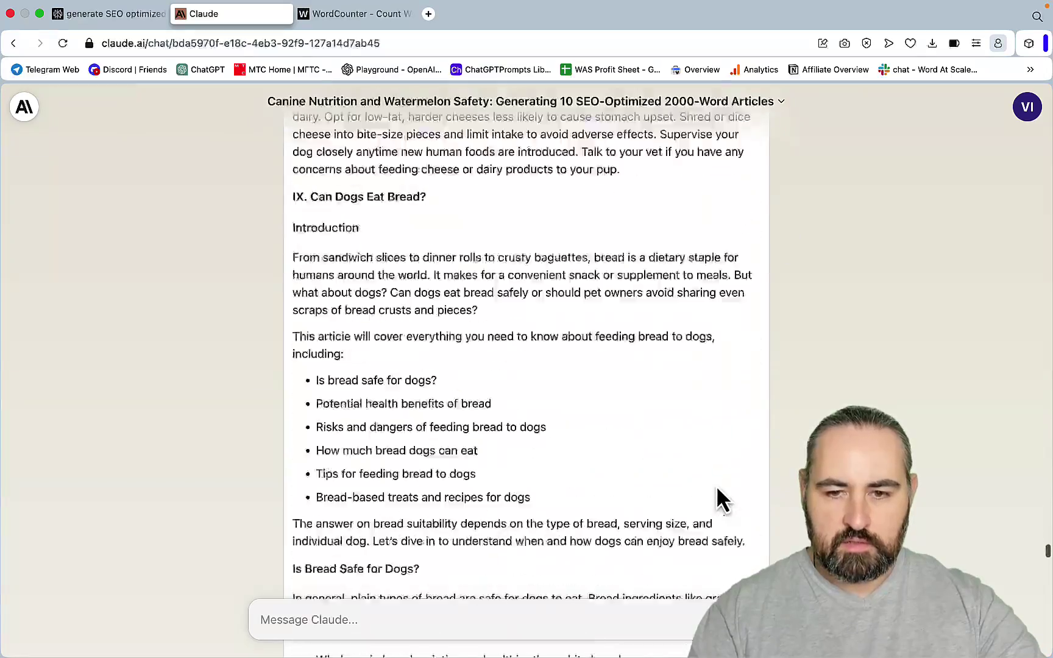
pyautogui.scroll(-20, 717, 489)
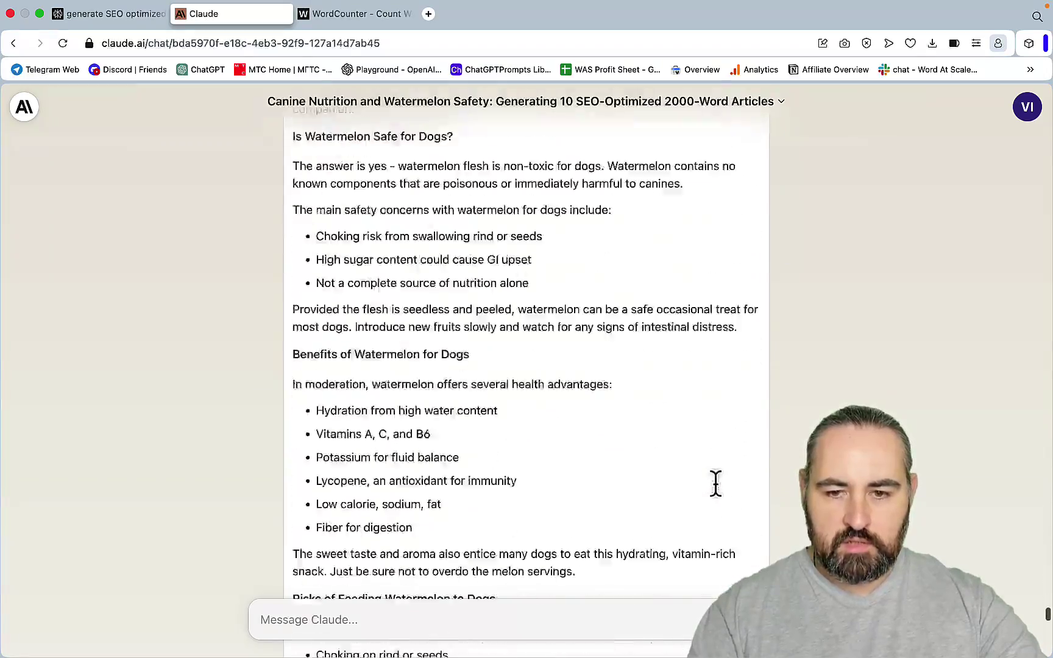
pyautogui.scroll(-5, 782, 322)
pyautogui.scroll(5, 783, 317)
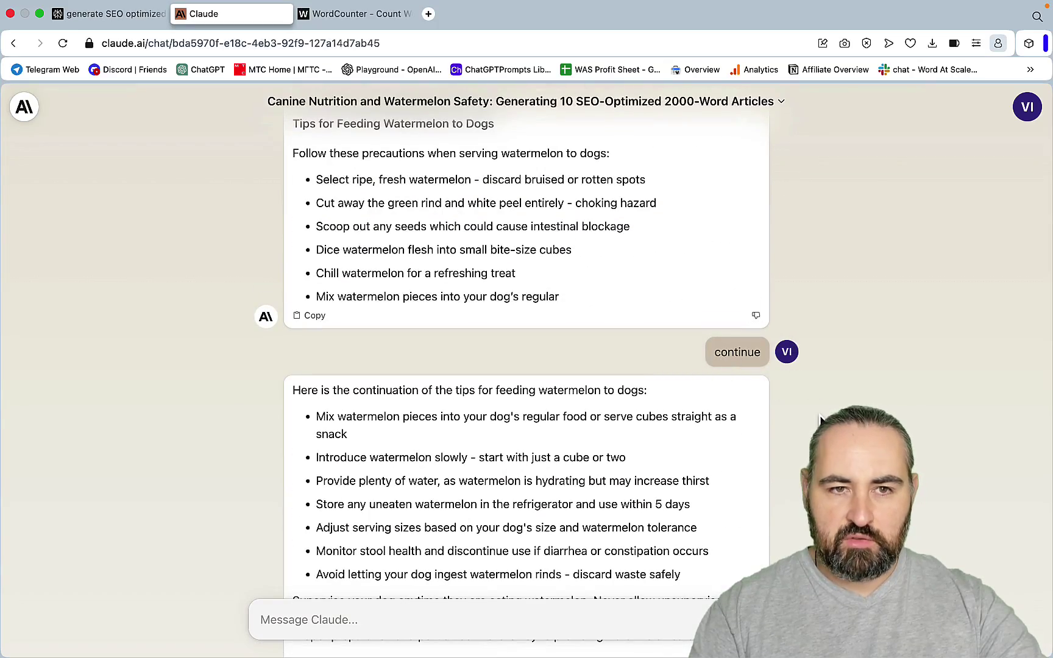
pyautogui.scroll(-8, 820, 419)
pyautogui.scroll(20, 544, 340)
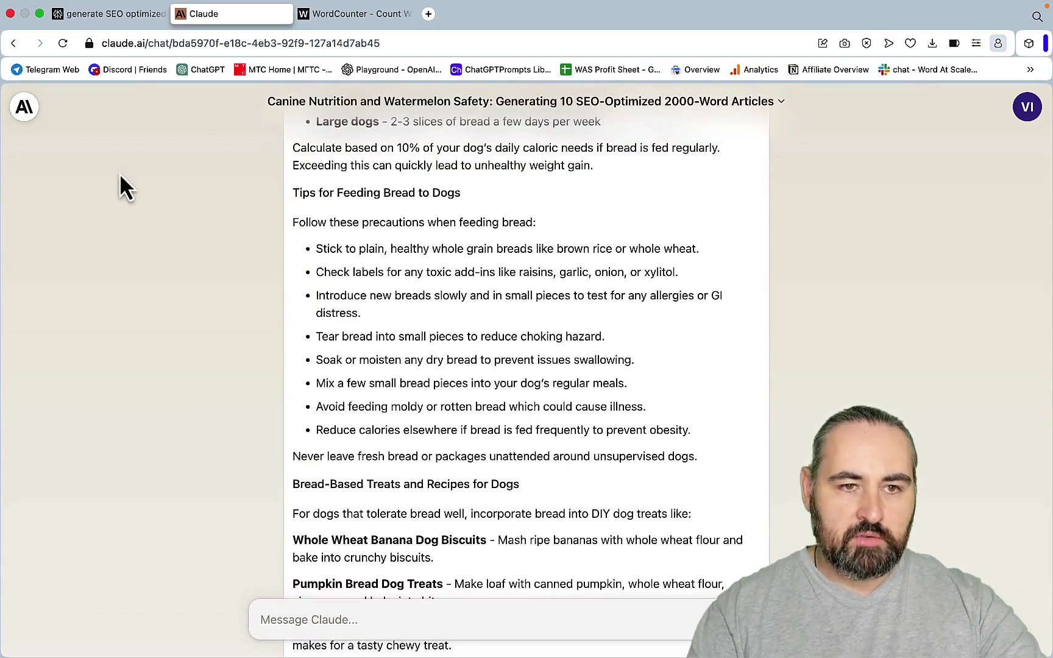
pyautogui.click(107, 14)
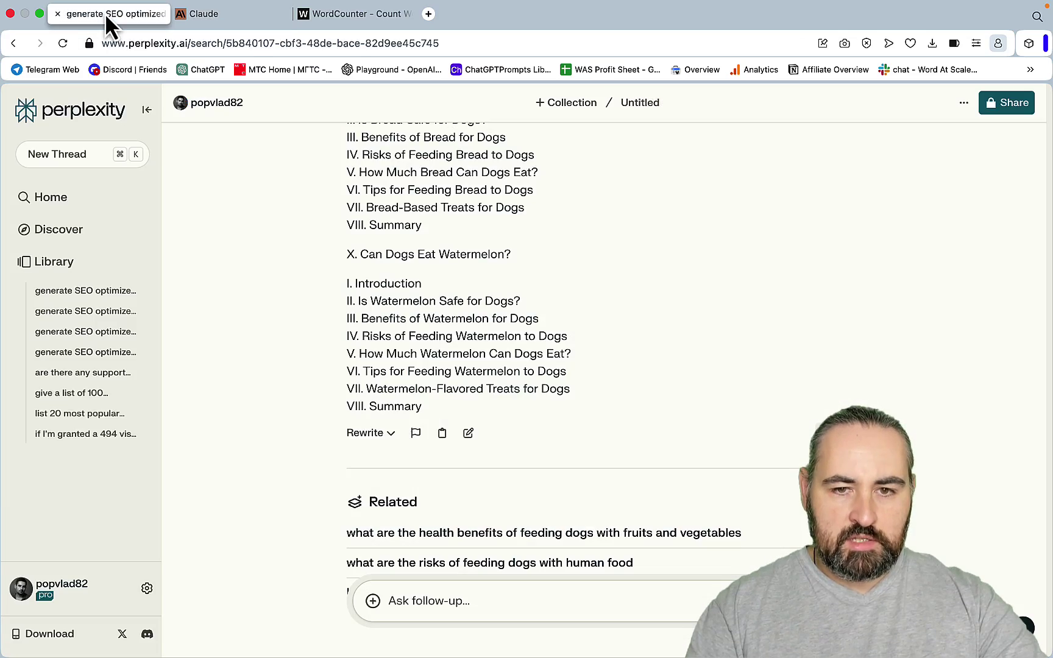
pyautogui.scroll(10, 579, 431)
pyautogui.scroll(15, 579, 431)
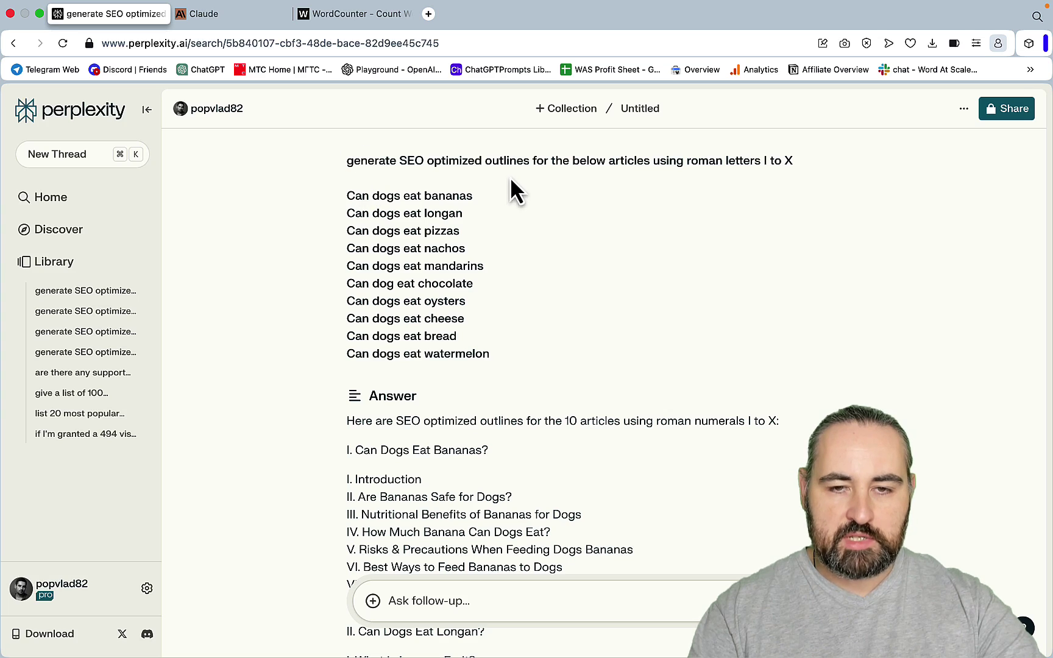
pyautogui.press('super+Tab')
pyautogui.scroll(-3, 317, 201)
pyautogui.scroll(3, 289, 188)
pyautogui.click(387, 641)
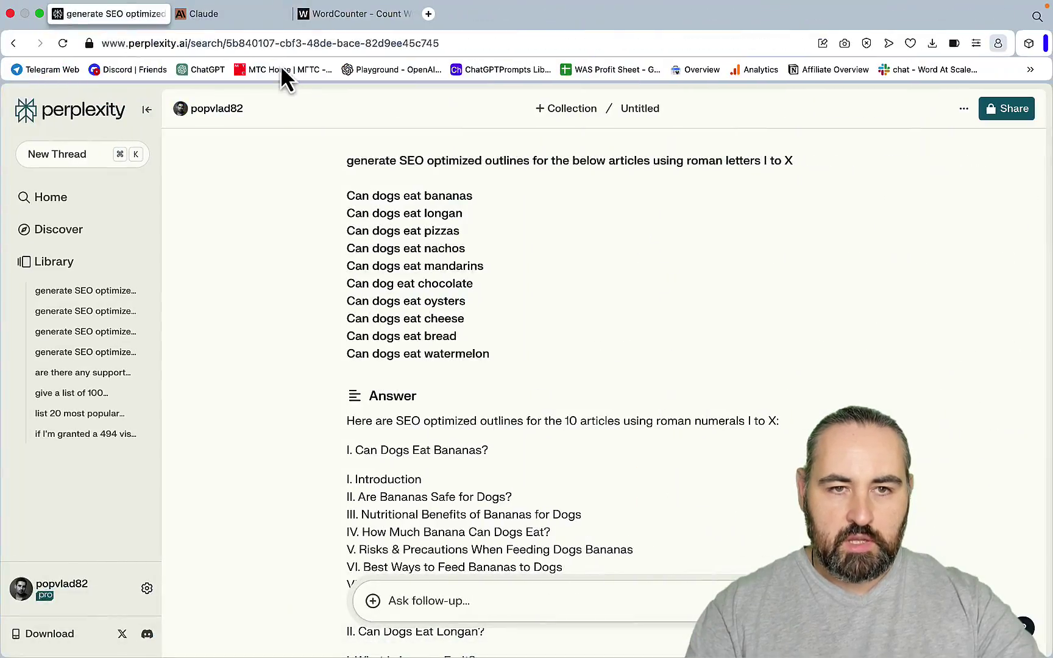
pyautogui.click(268, 20)
pyautogui.scroll(15, 460, 375)
pyautogui.moveTo(1043, 540); pyautogui.dragTo(1039, 43)
pyautogui.scroll(-5, 426, 214)
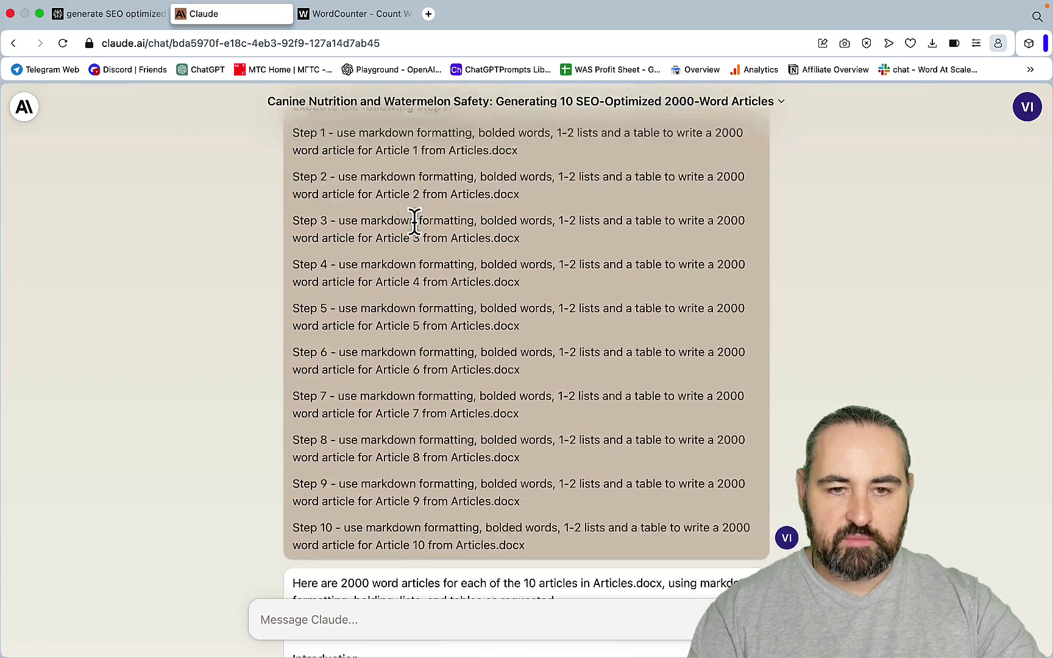
pyautogui.scroll(-2, 417, 229)
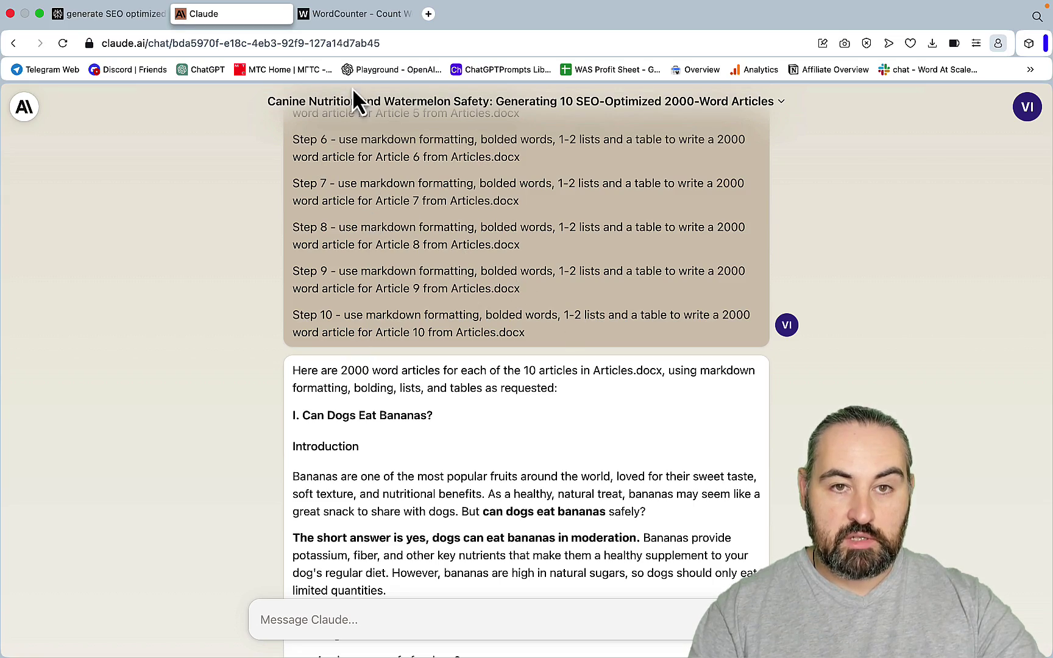
pyautogui.scroll(-15, 422, 272)
pyautogui.scroll(-20, 422, 272)
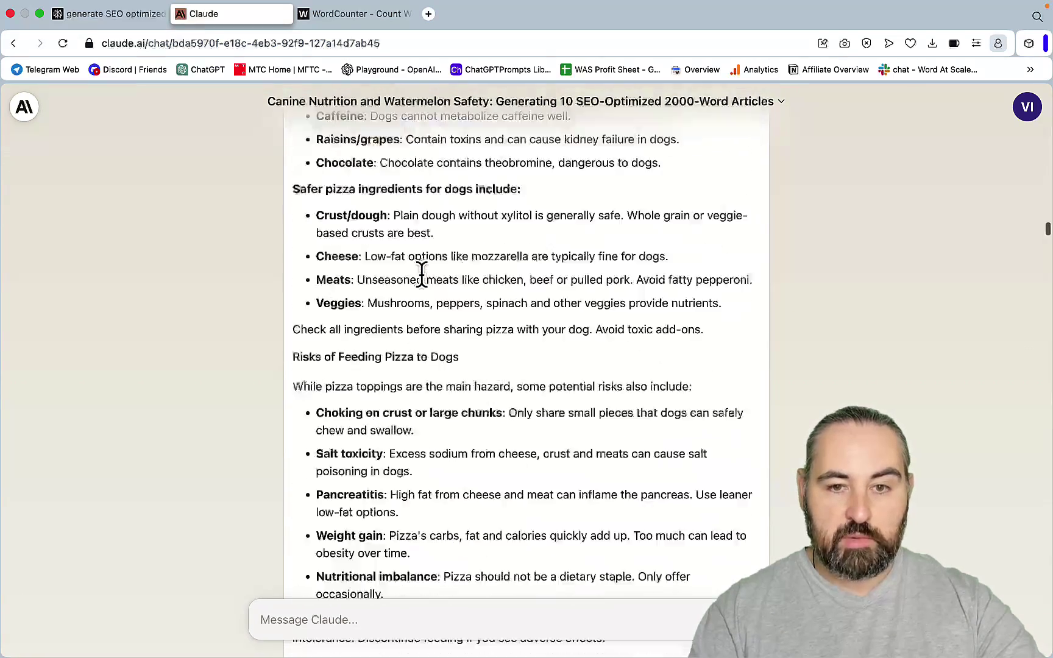
pyautogui.scroll(-20, 423, 274)
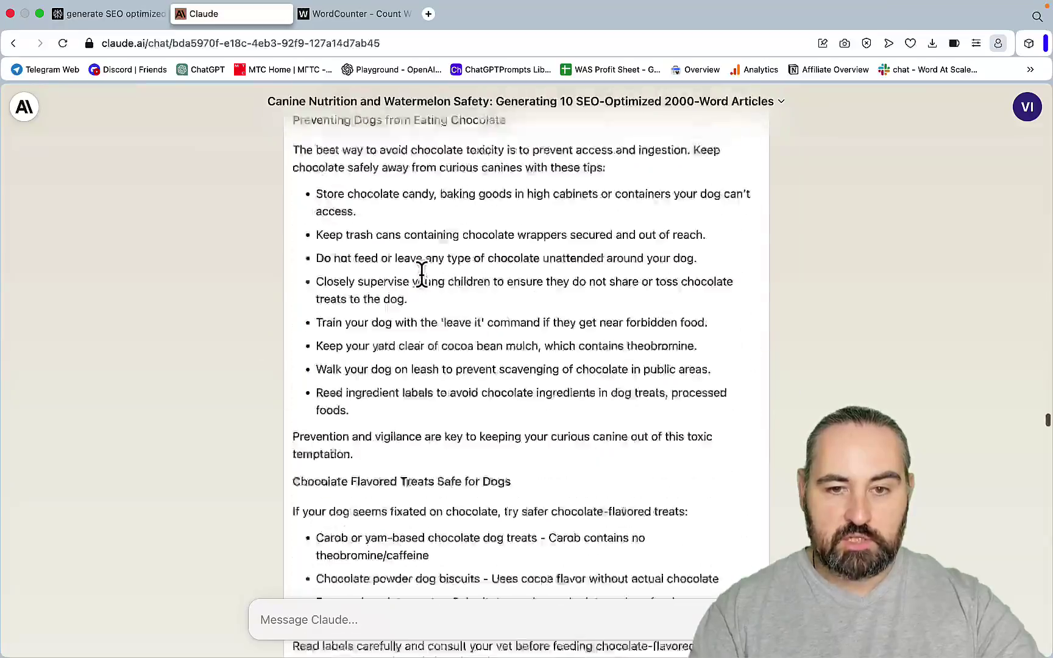
pyautogui.scroll(-20, 421, 272)
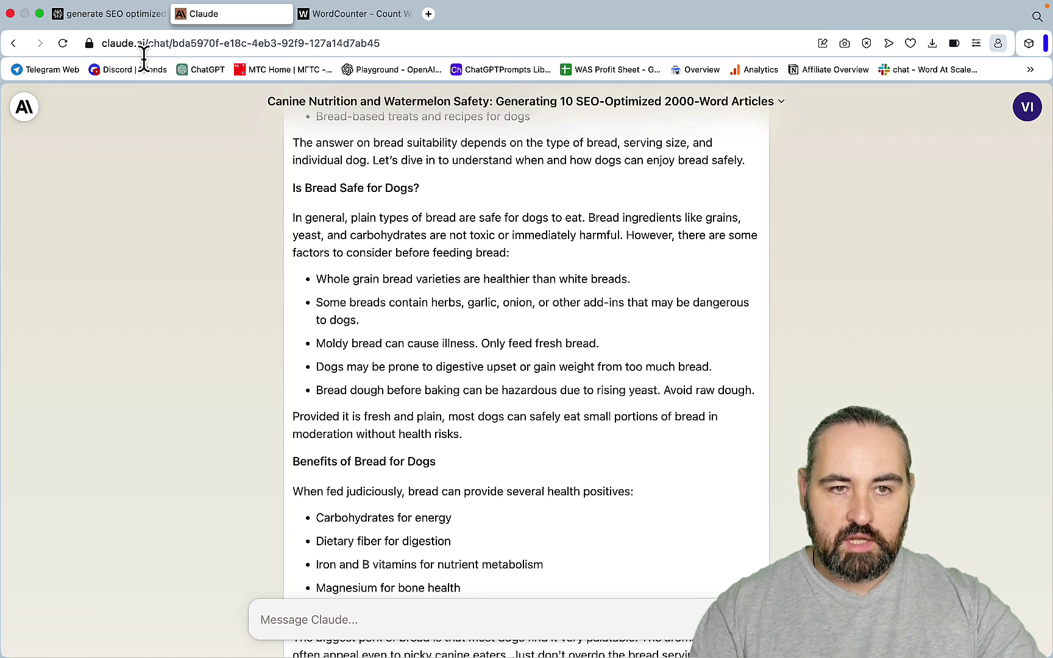
pyautogui.click(115, 16)
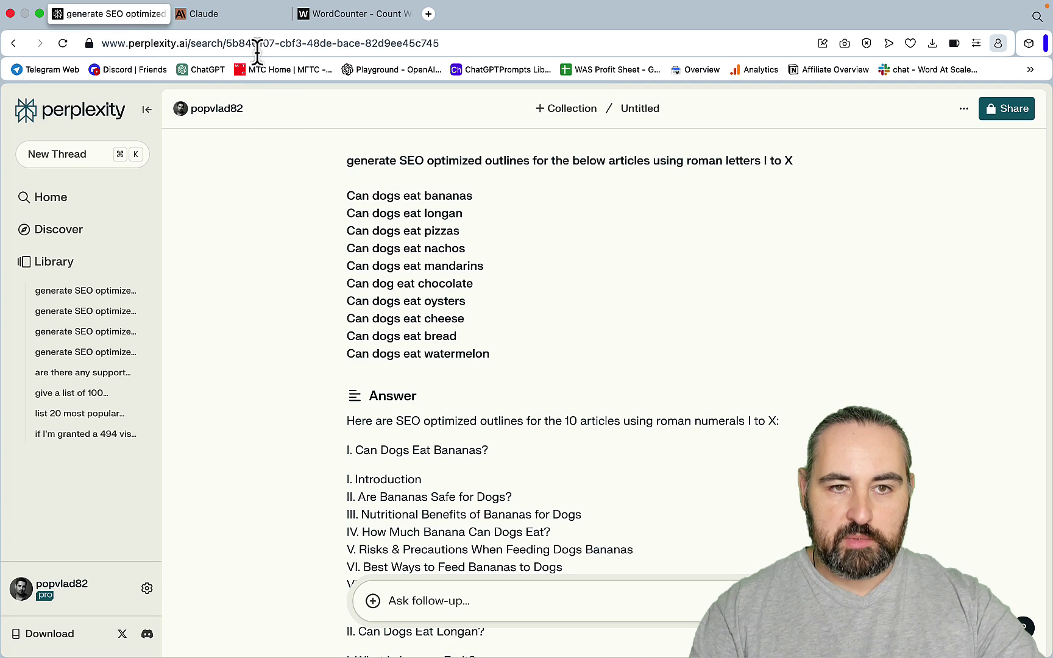
pyautogui.click(247, 19)
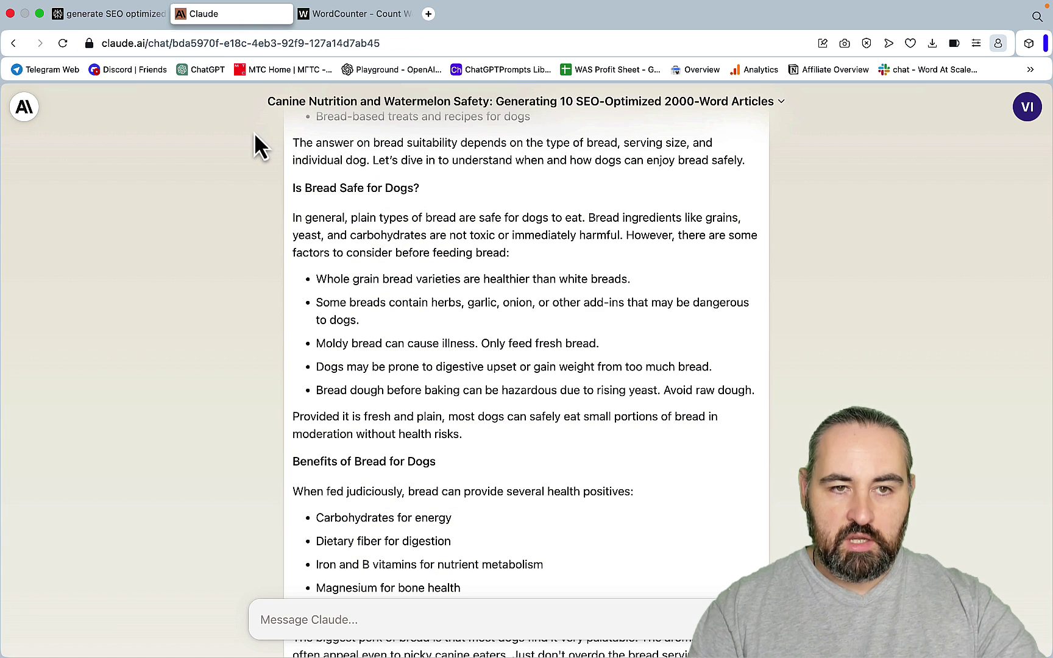
pyautogui.click(127, 19)
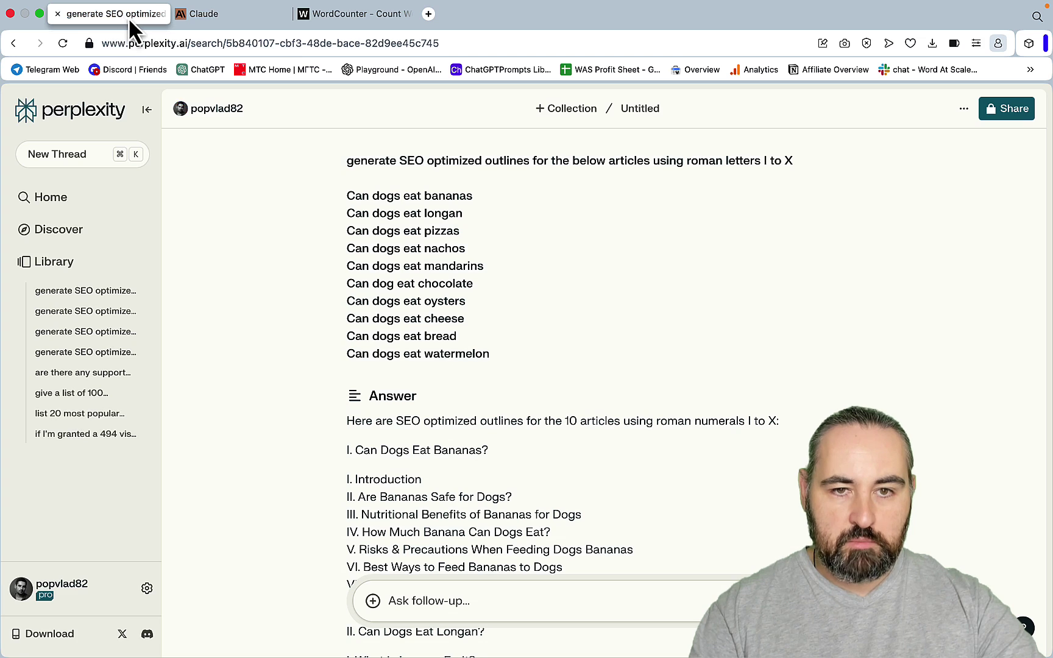
pyautogui.click(249, 18)
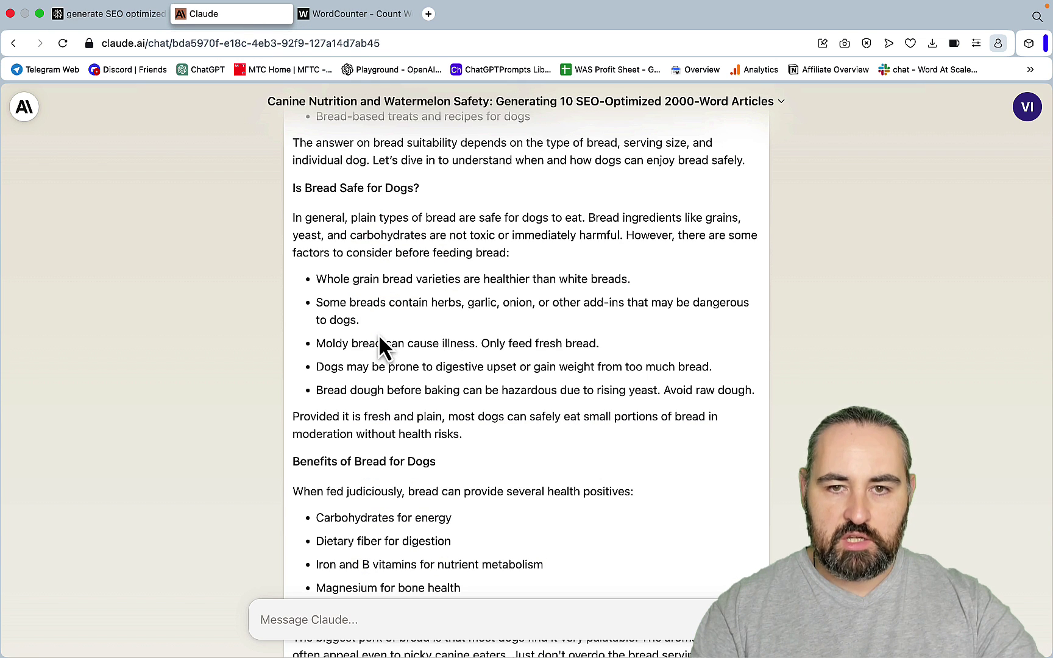